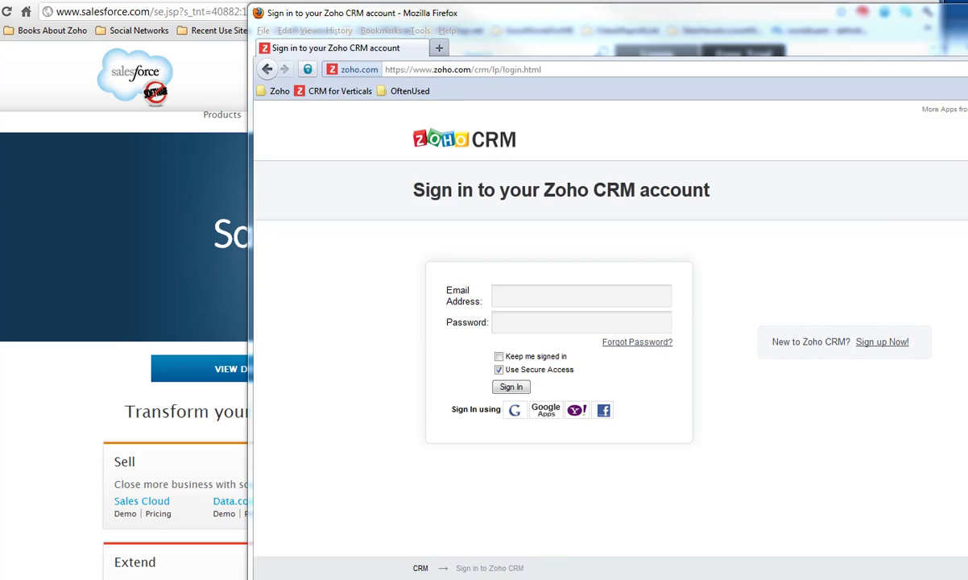
Switch to the HasDataFiles folder in Windows Explorer and examine the exported Salesforce CSV files and their sizes
{"action": "key", "text": "alt+Tab"}
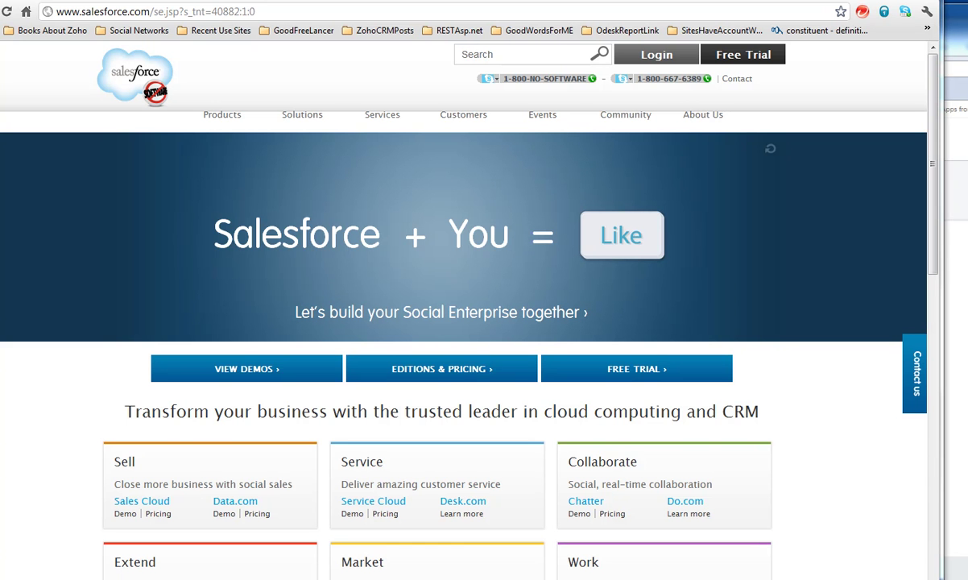
{"action": "key", "text": "alt+Tab"}
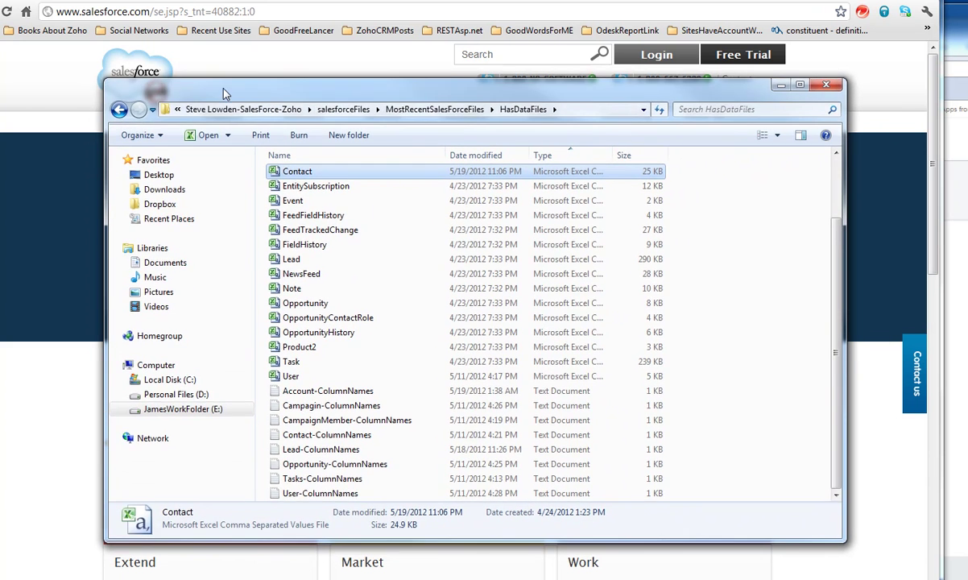
{"action": "left_click", "coordinate": [297, 187]}
{"action": "left_click", "coordinate": [291, 215]}
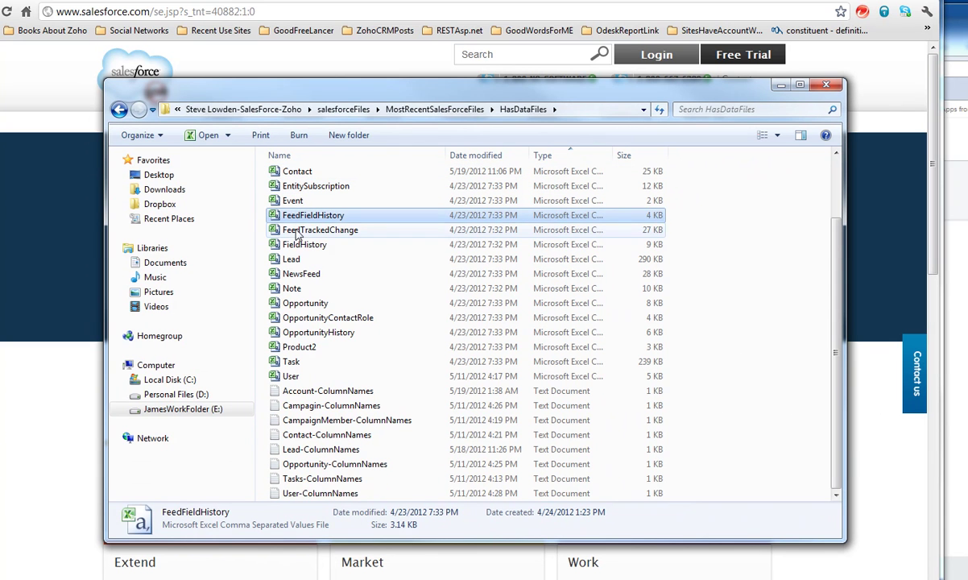
{"action": "left_click", "coordinate": [293, 232]}
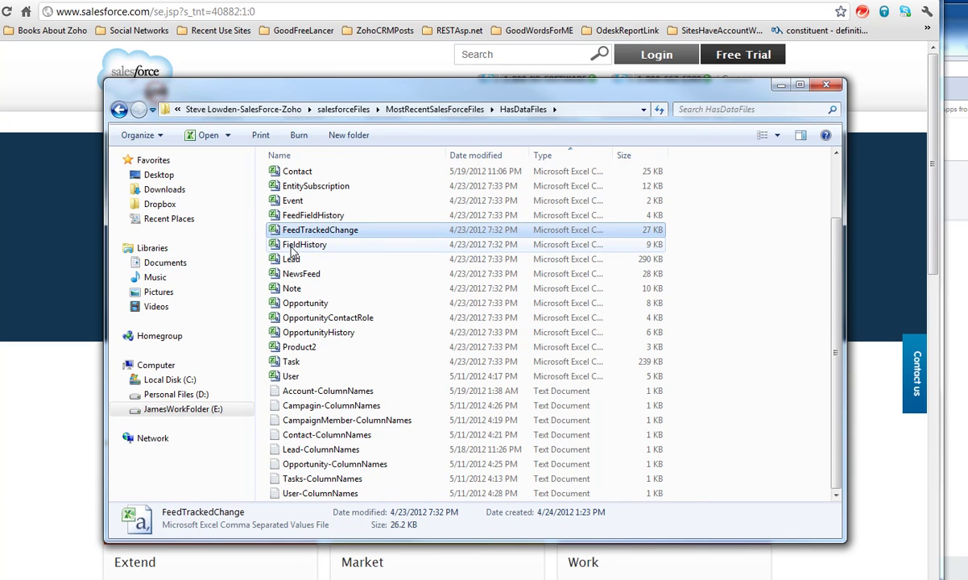
{"action": "left_click", "coordinate": [292, 245]}
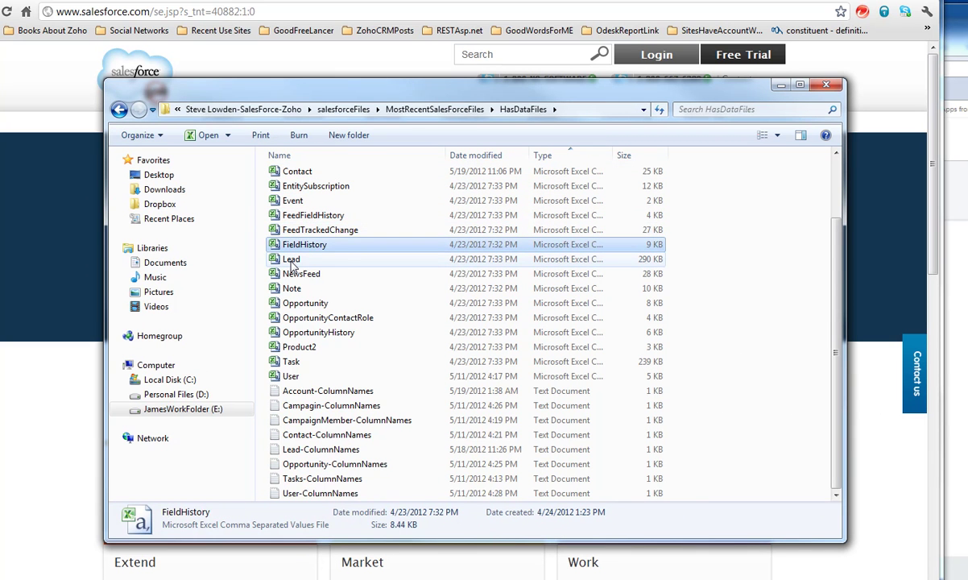
{"action": "left_click", "coordinate": [292, 266]}
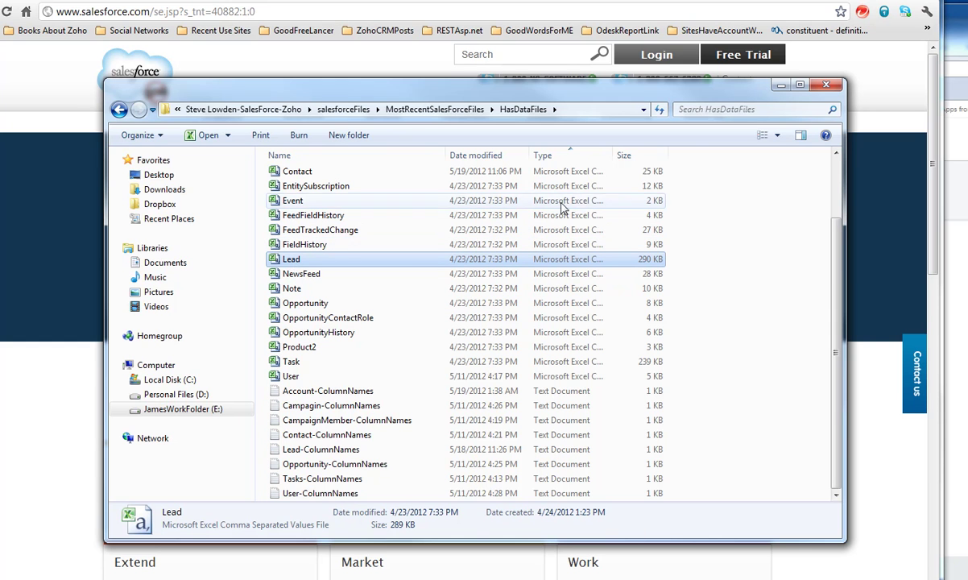
{"action": "left_click_drag", "start_coordinate": [668, 157], "coordinate": [694, 158]}
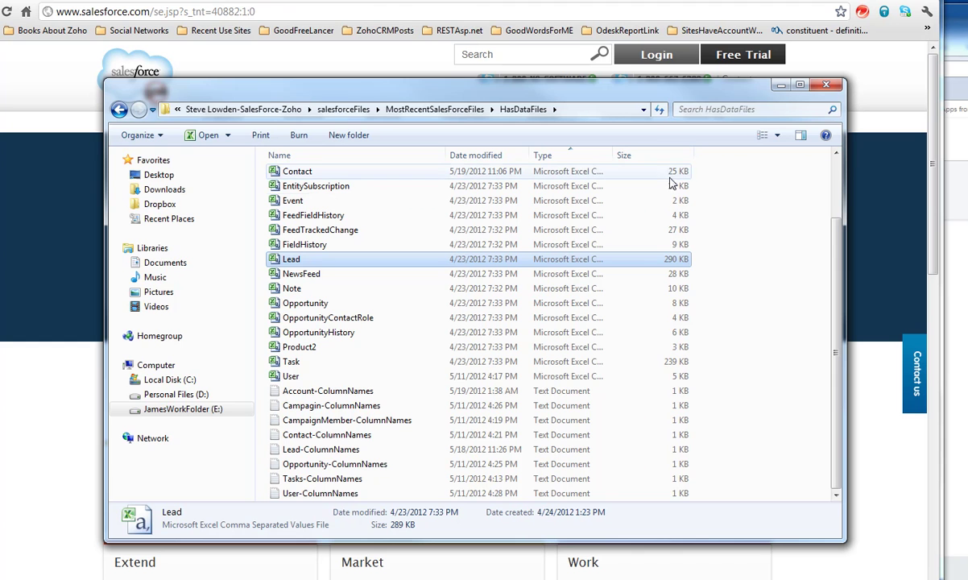
{"action": "left_click", "coordinate": [644, 174]}
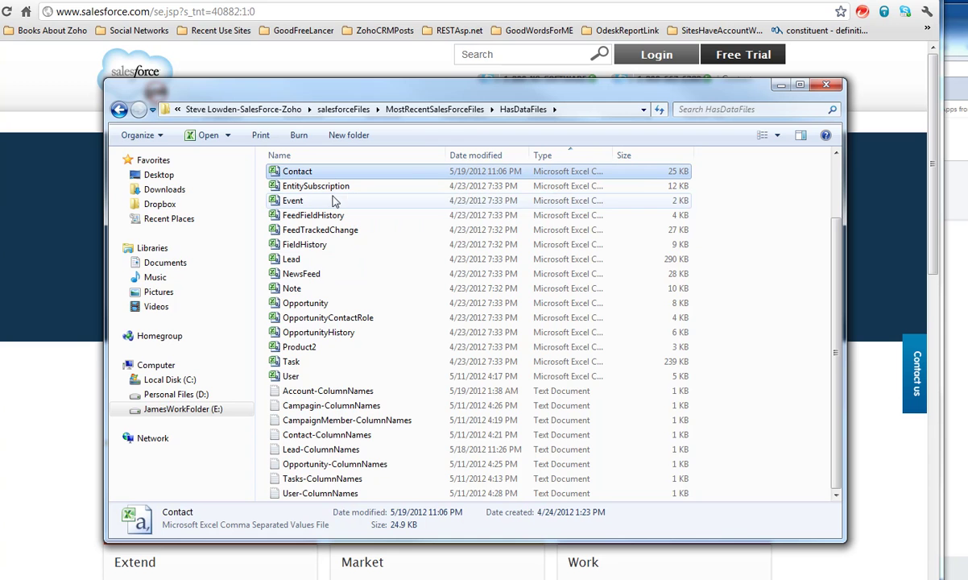
Open the NoDataFiles folder under MostRecentSalesForceFiles and look through its CSV files and their sizes
{"action": "left_click", "coordinate": [413, 113]}
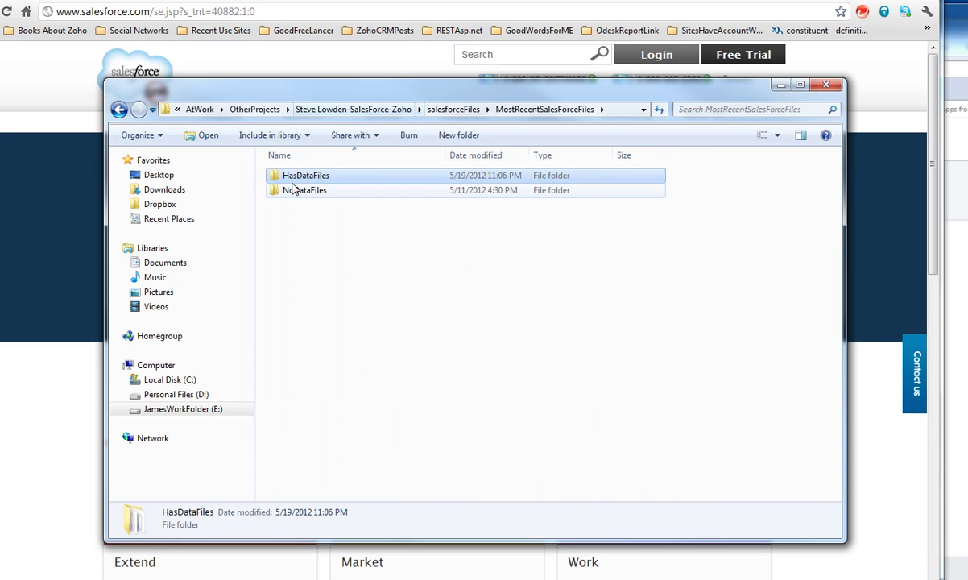
{"action": "double_click", "coordinate": [290, 191]}
{"action": "left_click", "coordinate": [318, 190]}
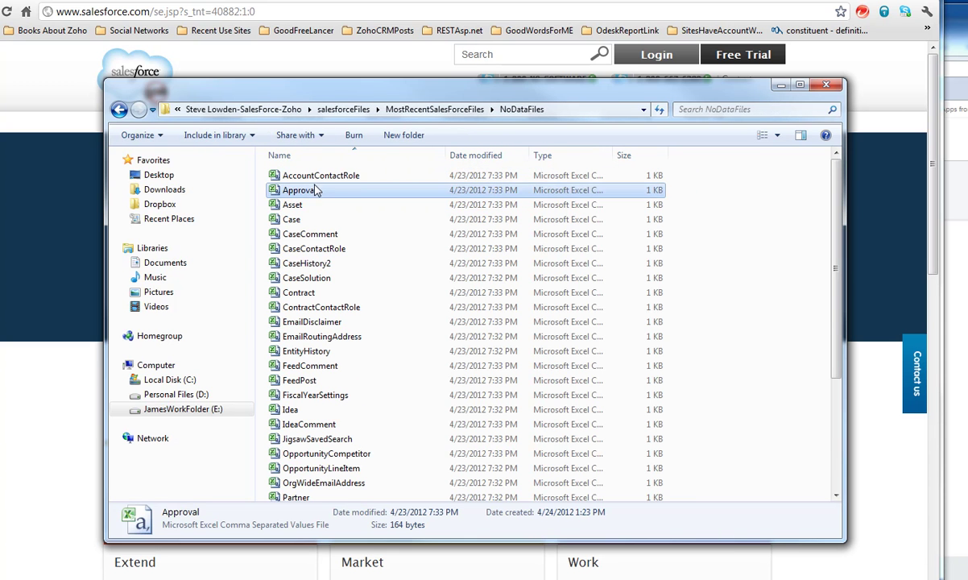
{"action": "left_click", "coordinate": [298, 221]}
{"action": "scroll", "coordinate": [302, 230], "scroll_direction": "down", "scroll_amount": 4}
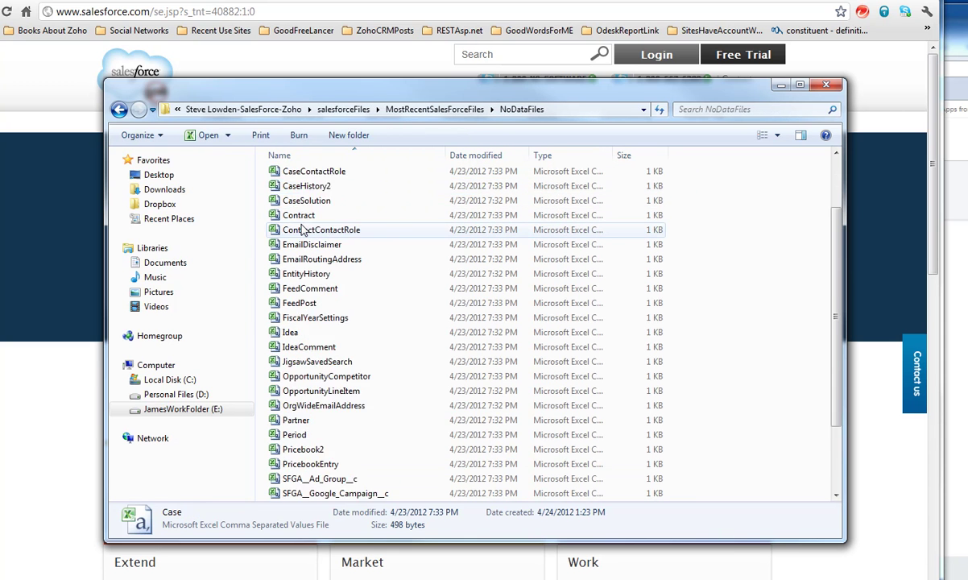
{"action": "scroll", "coordinate": [302, 230], "scroll_direction": "up", "scroll_amount": 4}
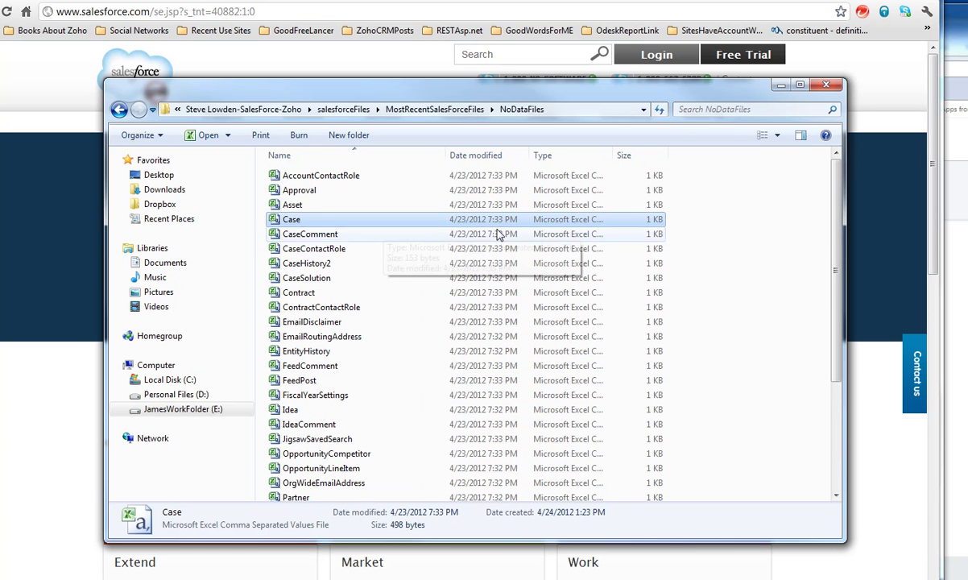
Open the Case CSV file in Excel to inspect its contents, and return to the HasDataFiles folder
{"action": "double_click", "coordinate": [314, 219]}
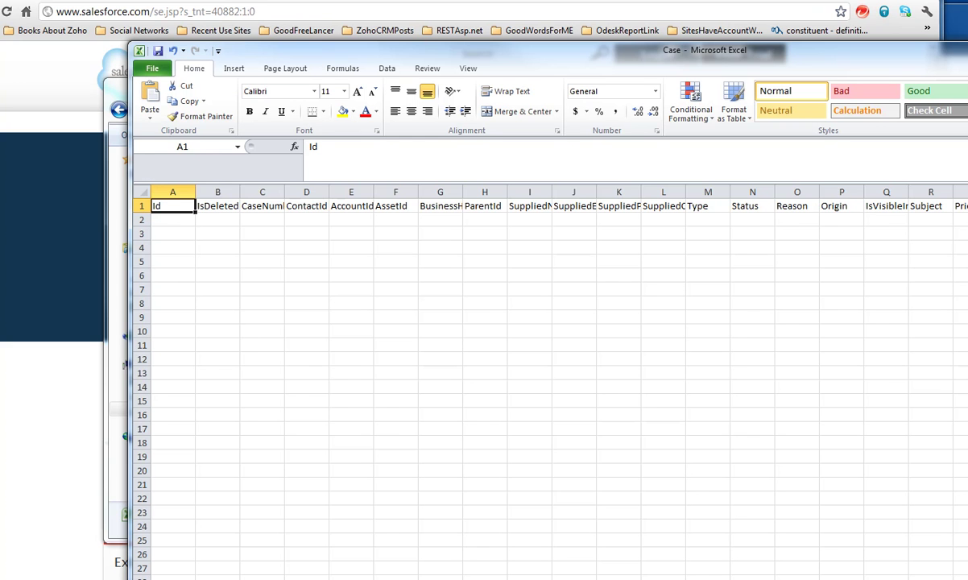
{"action": "key", "text": "ctrl+Tab"}
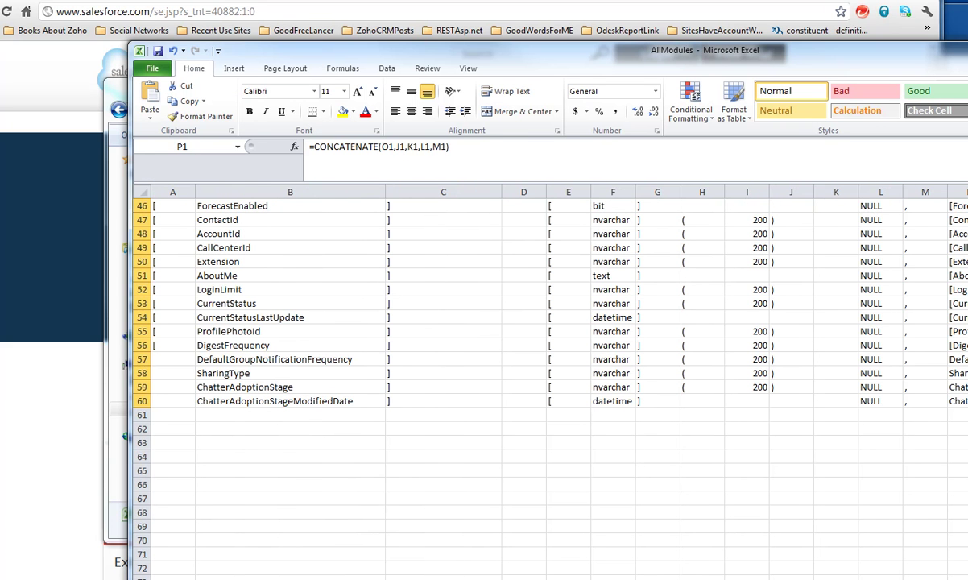
{"action": "key", "text": "alt+Tab"}
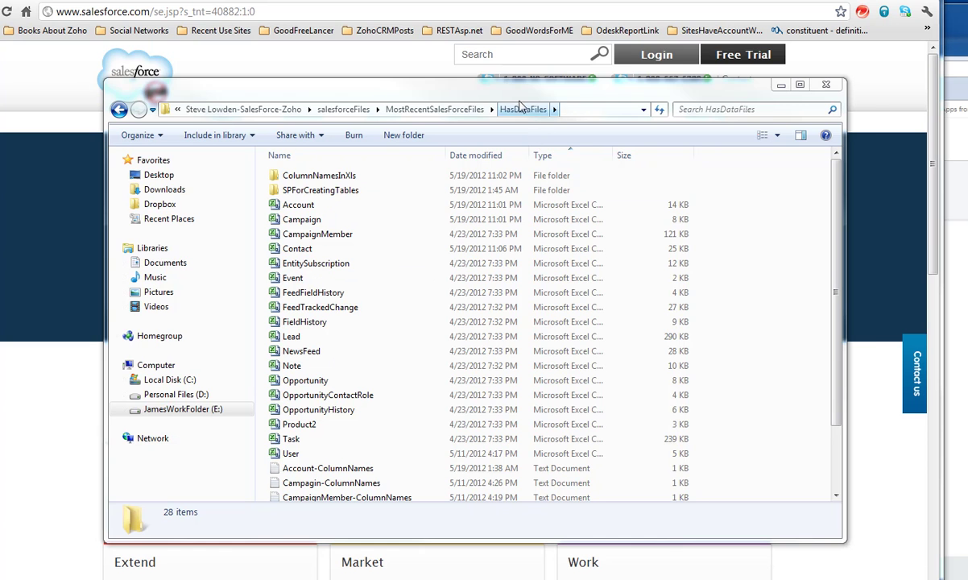
Open the Contact CSV file from HasDataFiles in Excel and fit the AccountId column to its contents
{"action": "left_click_drag", "start_coordinate": [513, 94], "coordinate": [532, 72]}
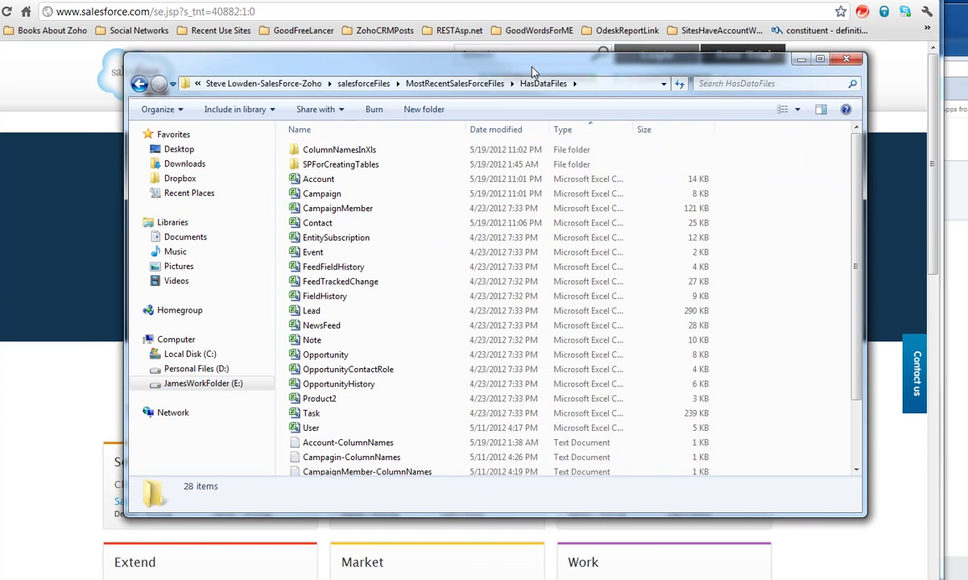
{"action": "left_click", "coordinate": [323, 228]}
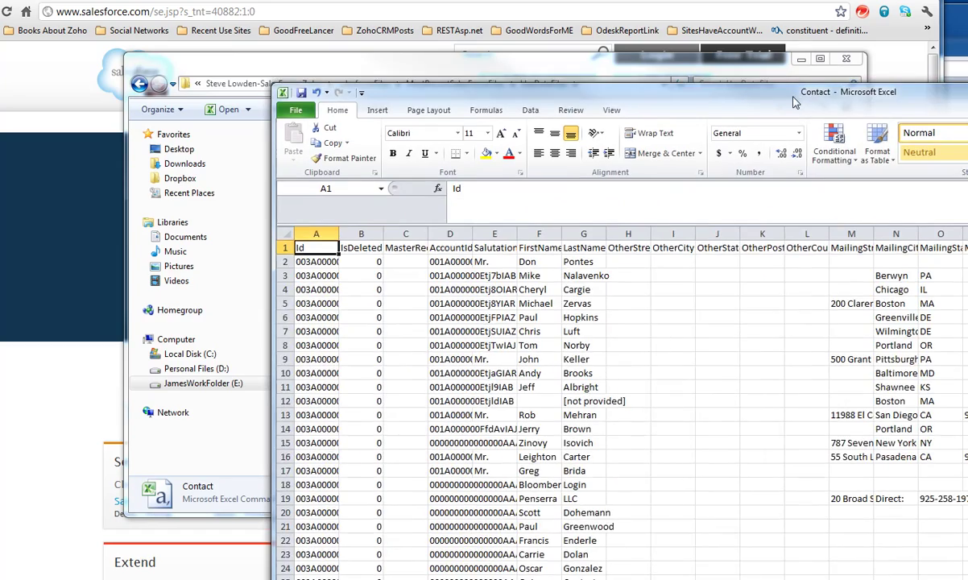
{"action": "left_click_drag", "start_coordinate": [792, 45], "coordinate": [587, 30]}
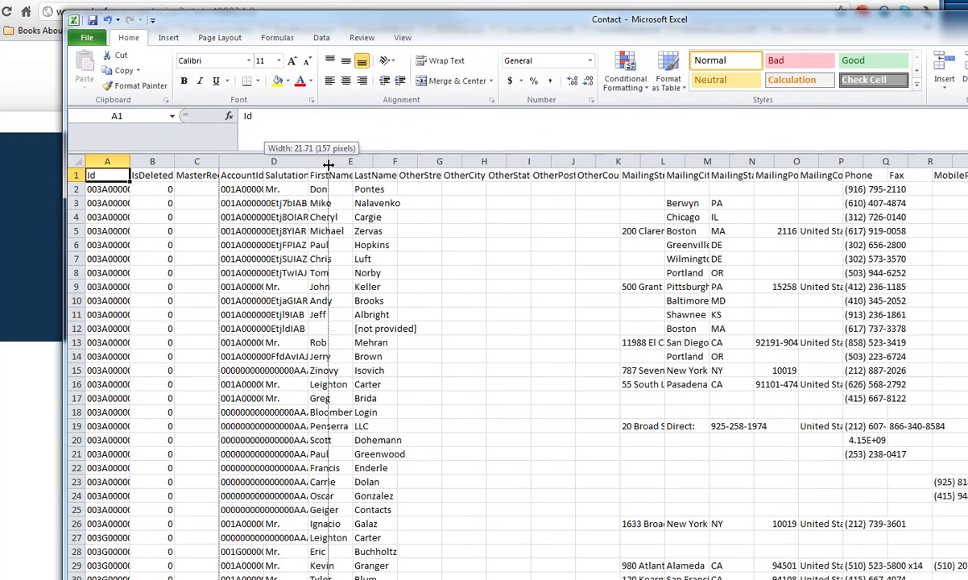
{"action": "double_click", "coordinate": [263, 166]}
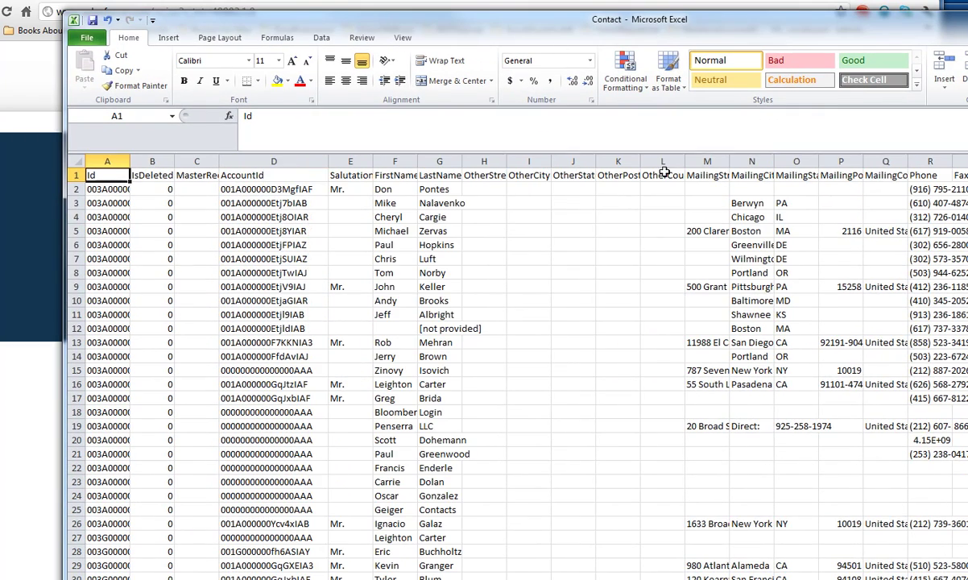
Examine the AccountId column header and its first few values in the Contact sheet
{"action": "left_click", "coordinate": [274, 172]}
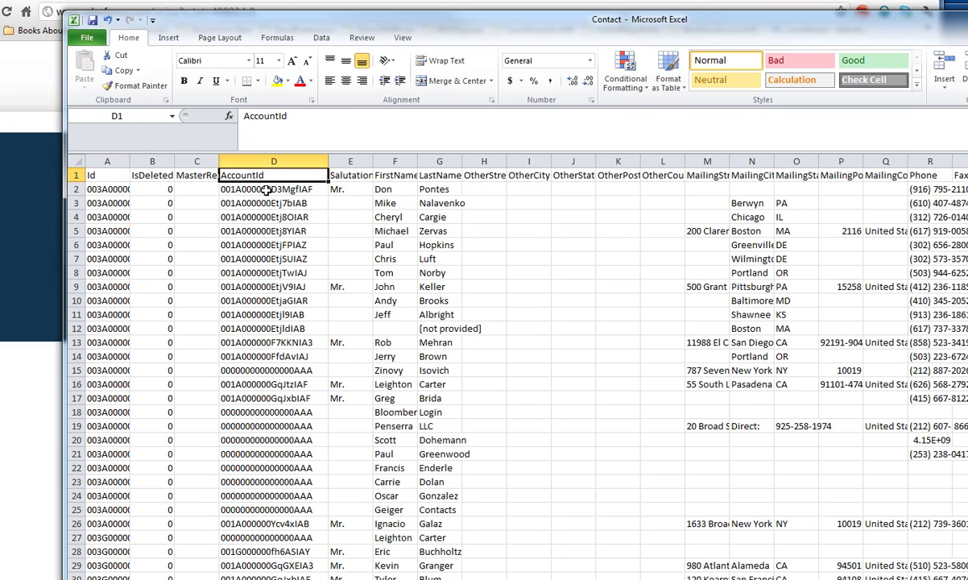
{"action": "left_click", "coordinate": [267, 190]}
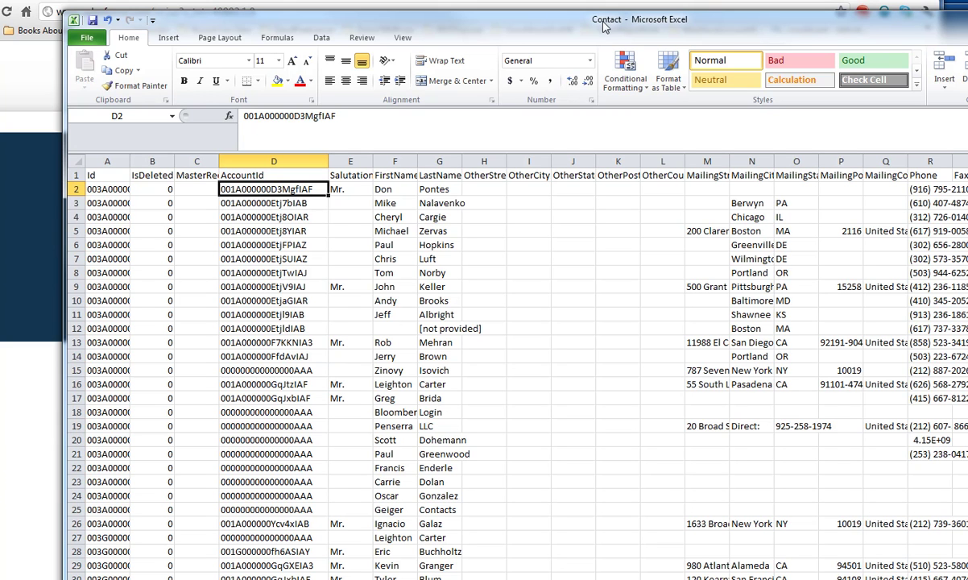
{"action": "left_click_drag", "start_coordinate": [271, 189], "coordinate": [272, 244]}
{"action": "left_click", "coordinate": [275, 187]}
Open the Account CSV file from HasDataFiles and fit its Id and Name columns to their contents
{"action": "left_click_drag", "start_coordinate": [314, 26], "coordinate": [689, 97]}
{"action": "left_click", "coordinate": [319, 180]}
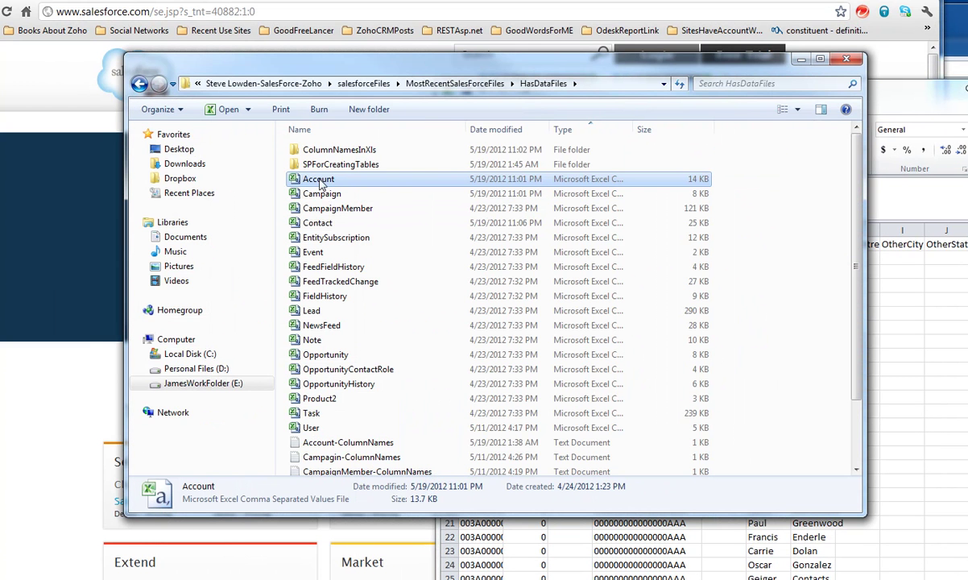
{"action": "double_click", "coordinate": [314, 178]}
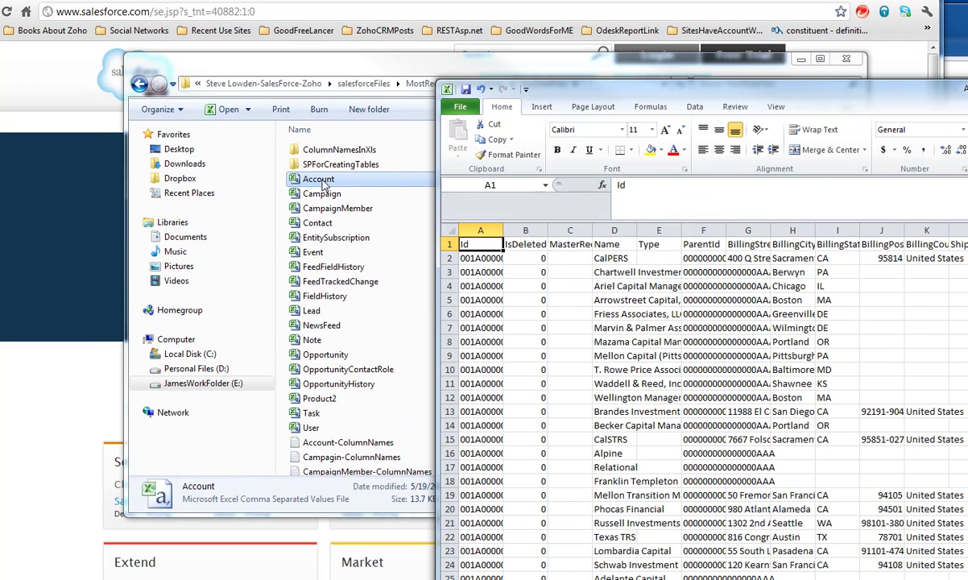
{"action": "double_click", "coordinate": [504, 231]}
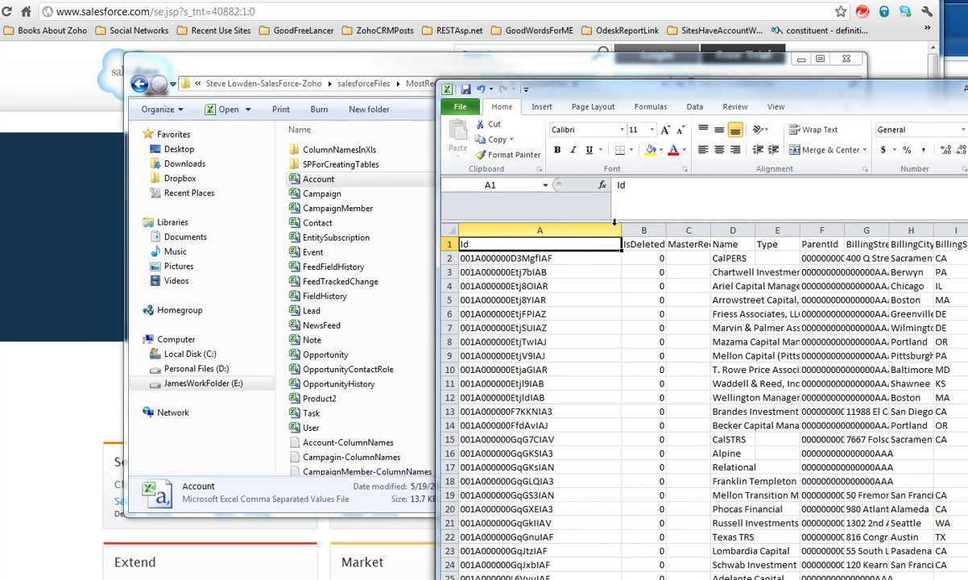
{"action": "left_click", "coordinate": [554, 283]}
{"action": "left_click_drag", "start_coordinate": [667, 93], "coordinate": [418, 76]}
{"action": "double_click", "coordinate": [506, 212]}
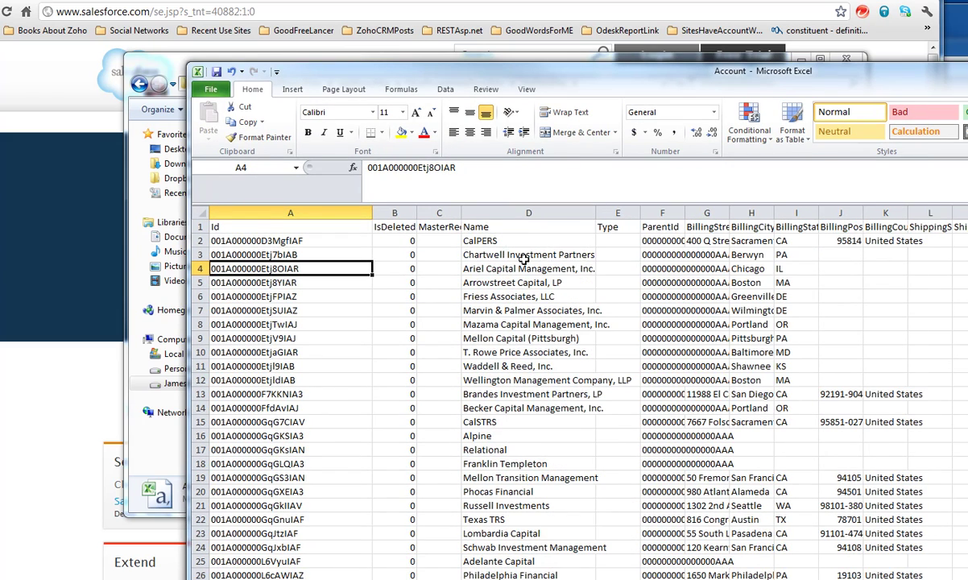
Compare the company names in the Account sheet with the first AccountId values in the Contact sheet
{"action": "left_click", "coordinate": [524, 255]}
{"action": "left_click_drag", "start_coordinate": [617, 71], "coordinate": [541, 63]}
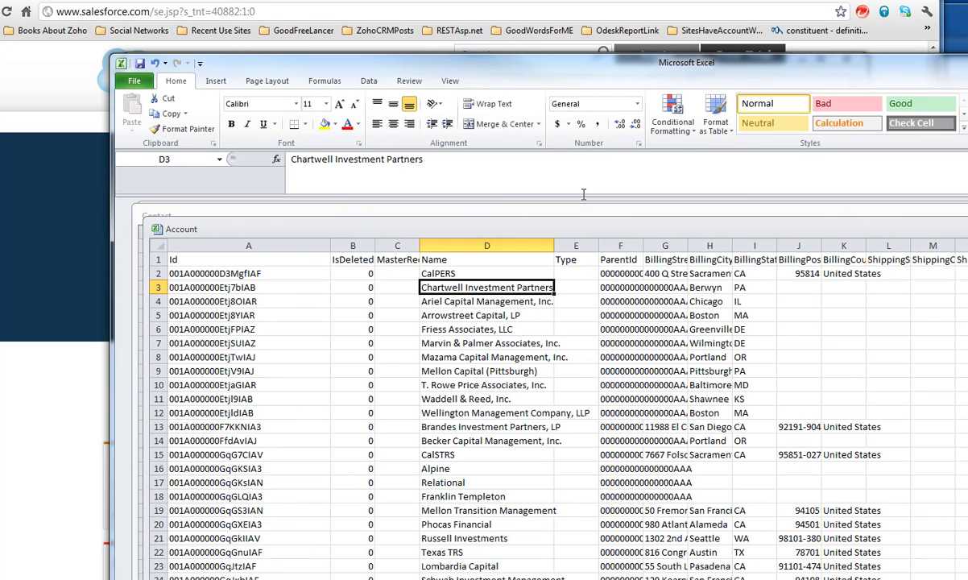
{"action": "left_click", "coordinate": [592, 218]}
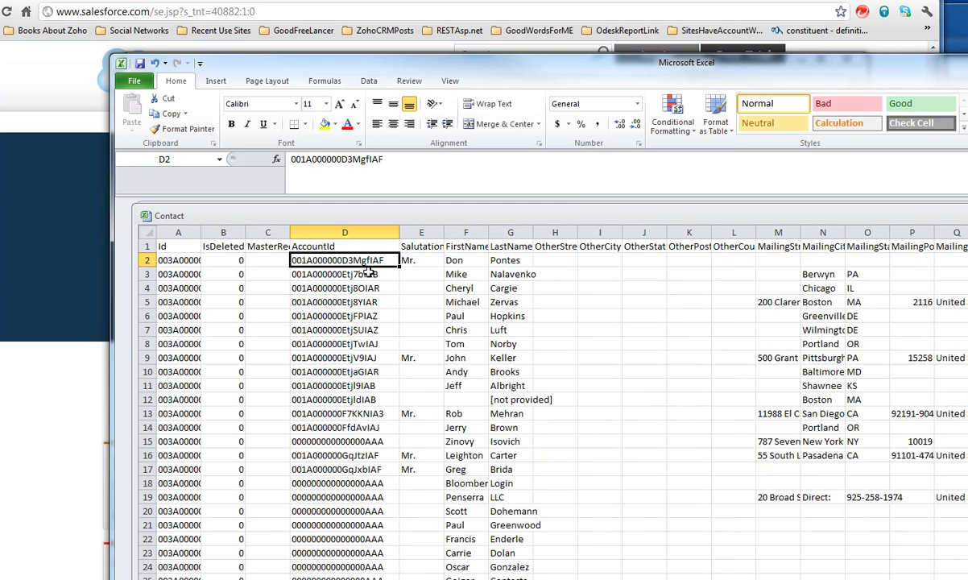
{"action": "left_click", "coordinate": [347, 269]}
{"action": "left_click", "coordinate": [368, 261]}
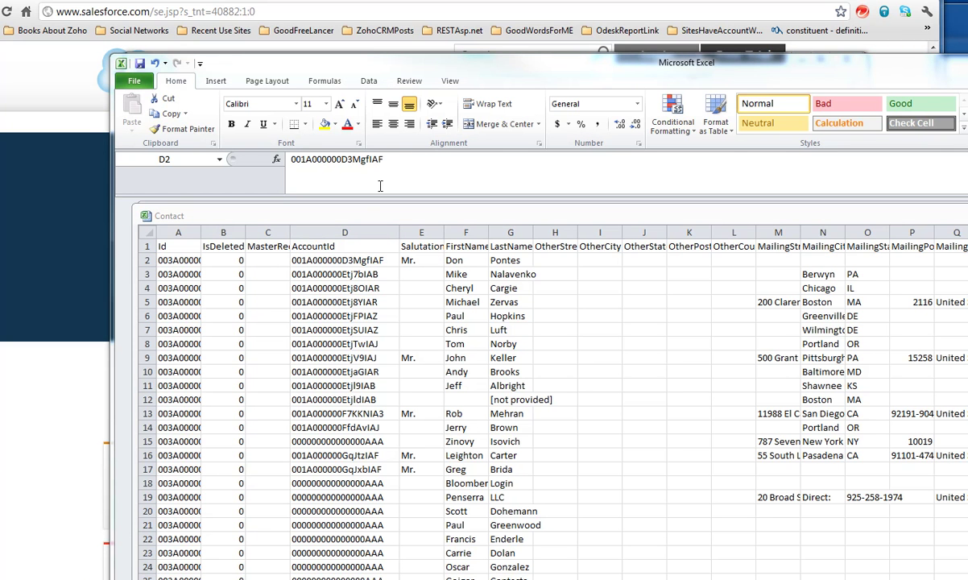
Review the AccountId values throughout the Contact sheet, from the first records to the end of the data
{"action": "left_click_drag", "start_coordinate": [409, 65], "coordinate": [374, 24]}
{"action": "left_click", "coordinate": [308, 234]}
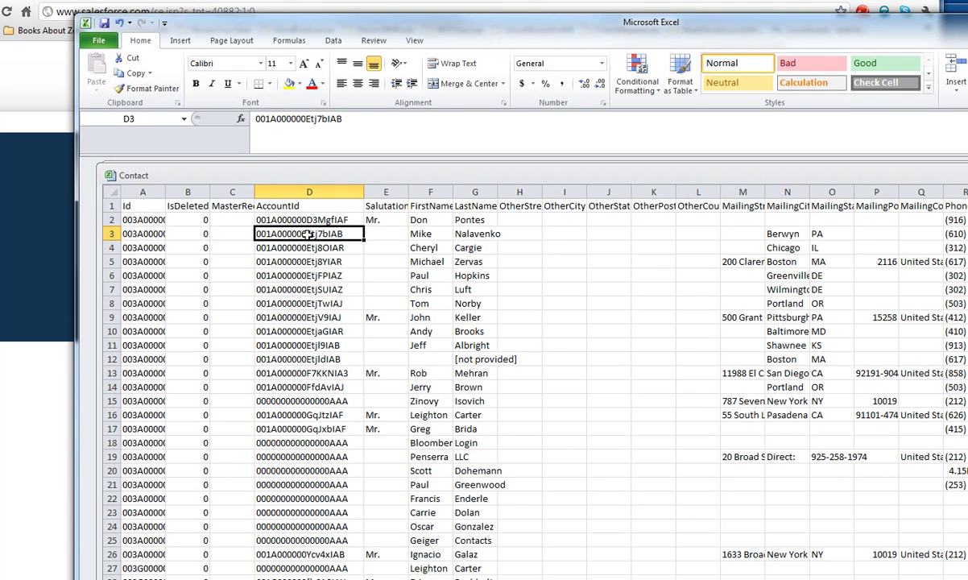
{"action": "left_click", "coordinate": [299, 262]}
{"action": "left_click", "coordinate": [296, 317]}
{"action": "left_click", "coordinate": [304, 359]}
{"action": "scroll", "coordinate": [305, 359], "scroll_direction": "down", "scroll_amount": 20}
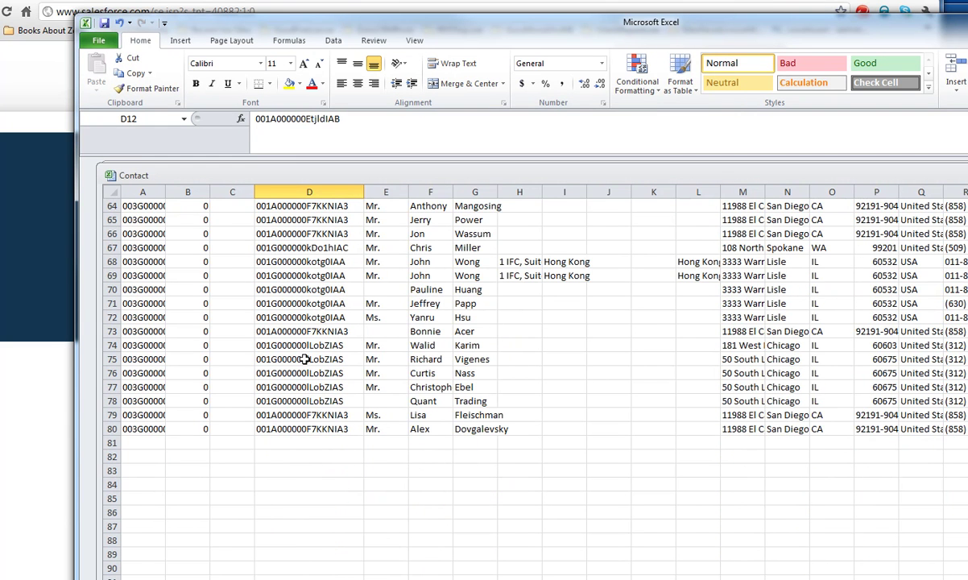
{"action": "left_click", "coordinate": [288, 412]}
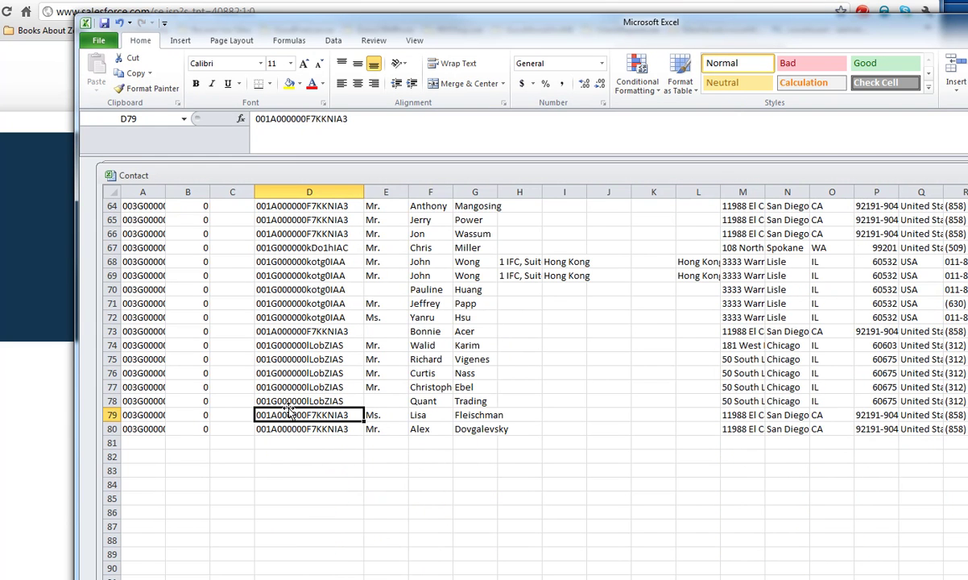
{"action": "scroll", "coordinate": [288, 411], "scroll_direction": "up", "scroll_amount": 20}
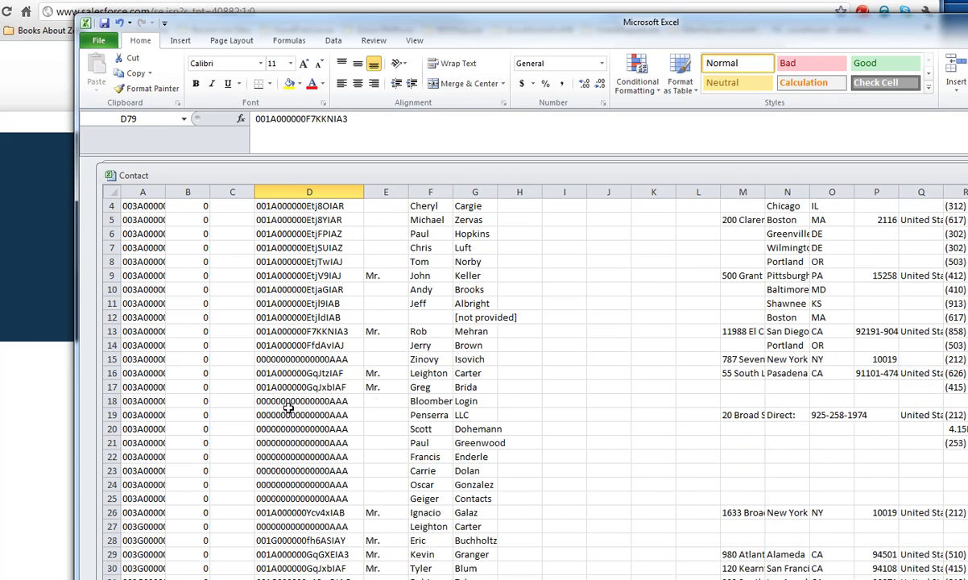
Select the fourth-row AccountId in Contact, and bring the Account workbook to the front, repositioned below the AllModules title
{"action": "left_click", "coordinate": [323, 206]}
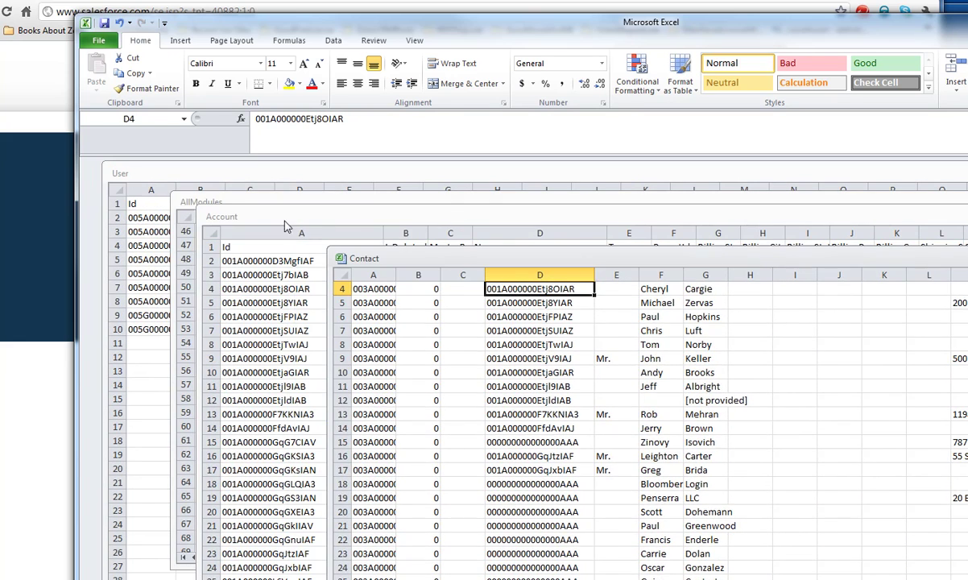
{"action": "left_click", "coordinate": [282, 218]}
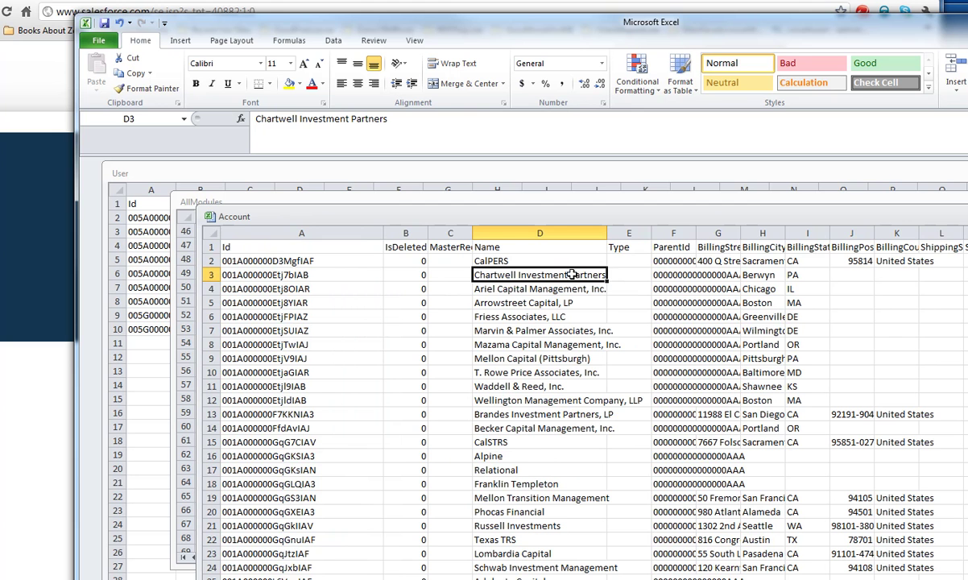
{"action": "left_click_drag", "start_coordinate": [525, 214], "coordinate": [490, 250]}
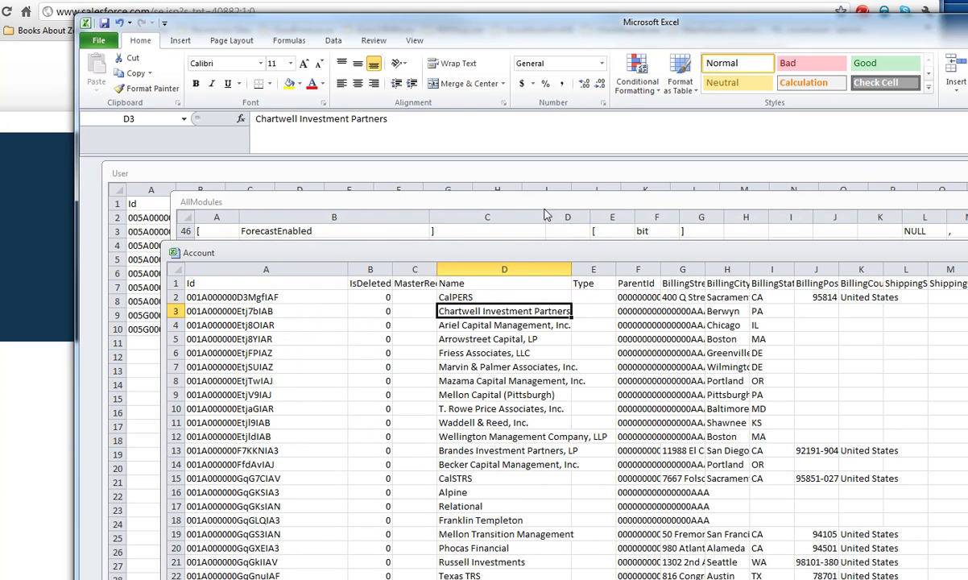
Bring the AllModules and User workbooks forward, move User clear of the others, and return the Account workbook to the front
{"action": "left_click", "coordinate": [450, 206]}
{"action": "left_click", "coordinate": [401, 176]}
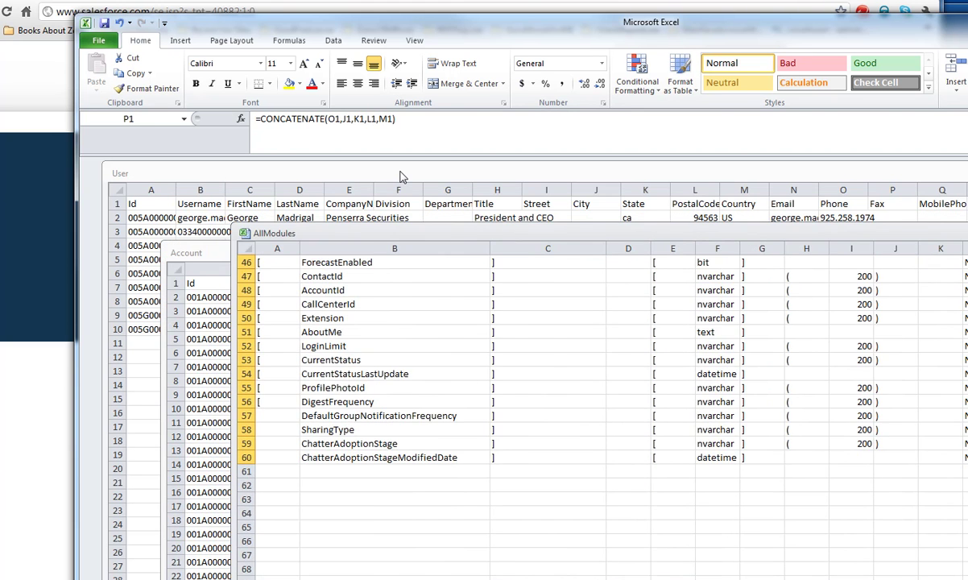
{"action": "left_click_drag", "start_coordinate": [401, 173], "coordinate": [556, 224]}
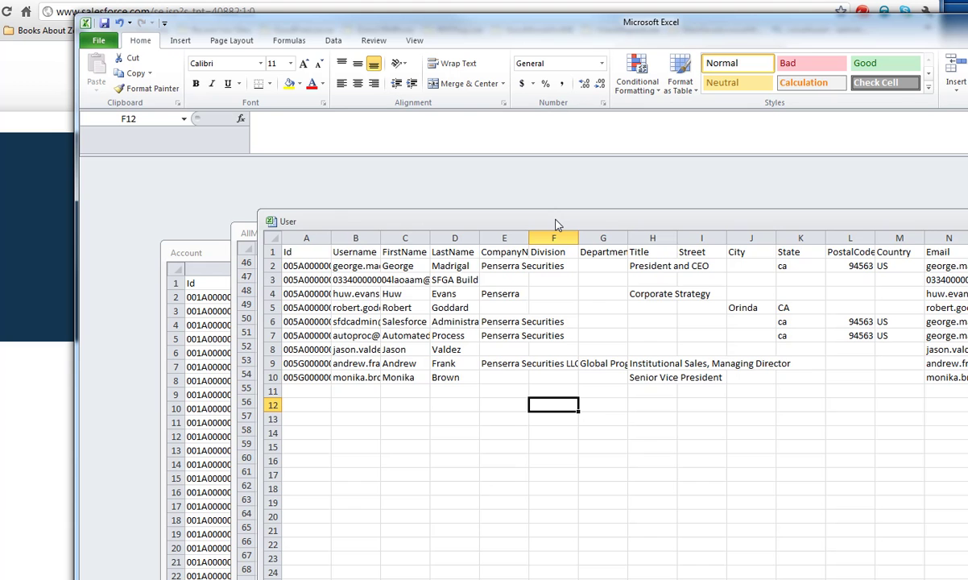
{"action": "left_click_drag", "start_coordinate": [555, 224], "coordinate": [554, 195]}
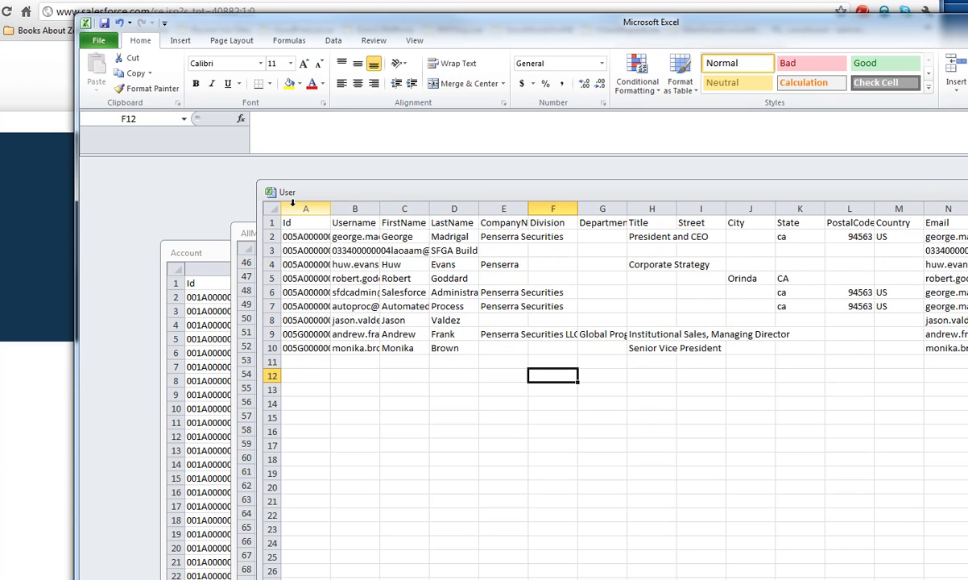
{"action": "left_click", "coordinate": [205, 252]}
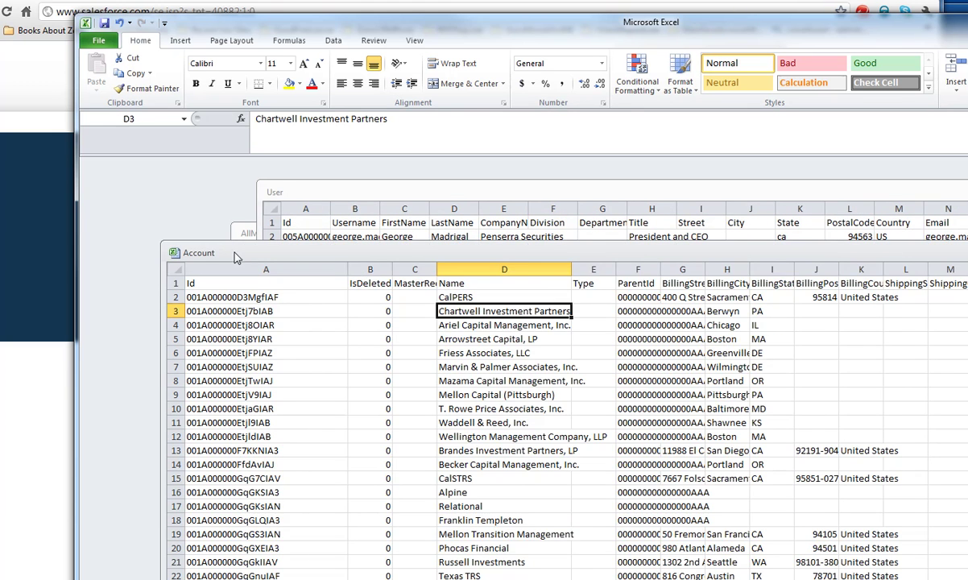
{"action": "left_click_drag", "start_coordinate": [242, 257], "coordinate": [224, 269]}
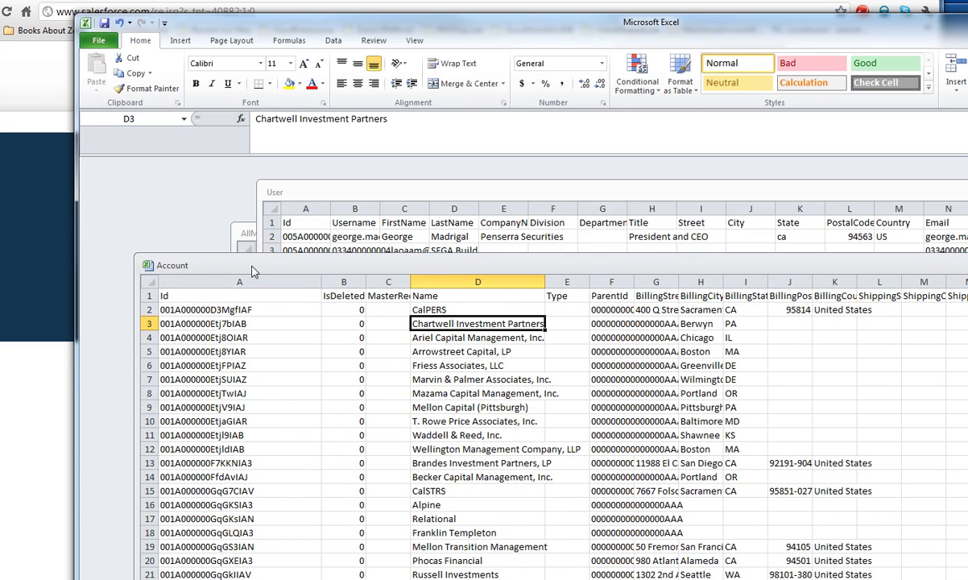
Switch to SQL Server Management Studio Express, collapse dbo.Accounts and dbo.Contacts under SalesforceDB, bring the window fully into view, and select dbo.Accounts
{"action": "left_click", "coordinate": [159, 558]}
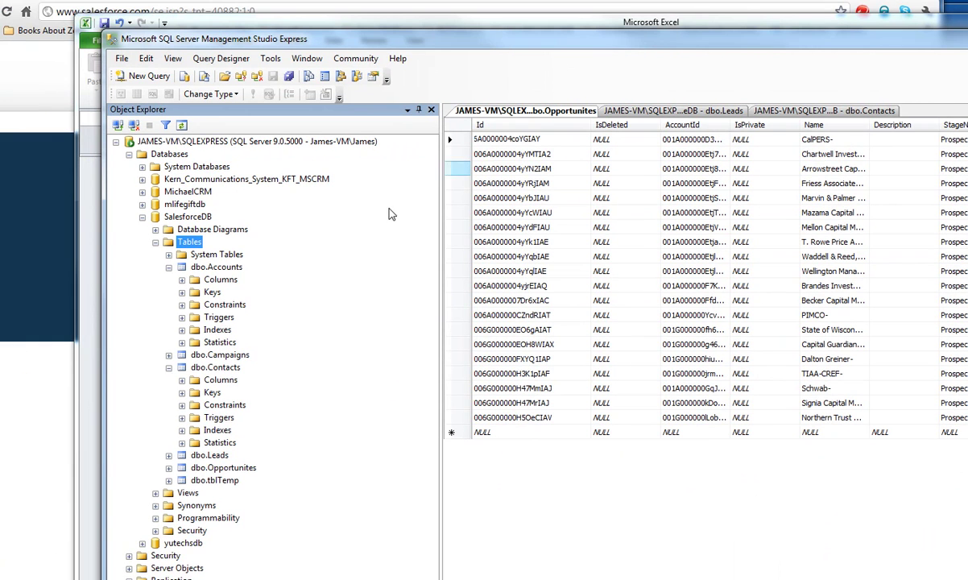
{"action": "left_click", "coordinate": [168, 267]}
{"action": "left_click", "coordinate": [168, 293]}
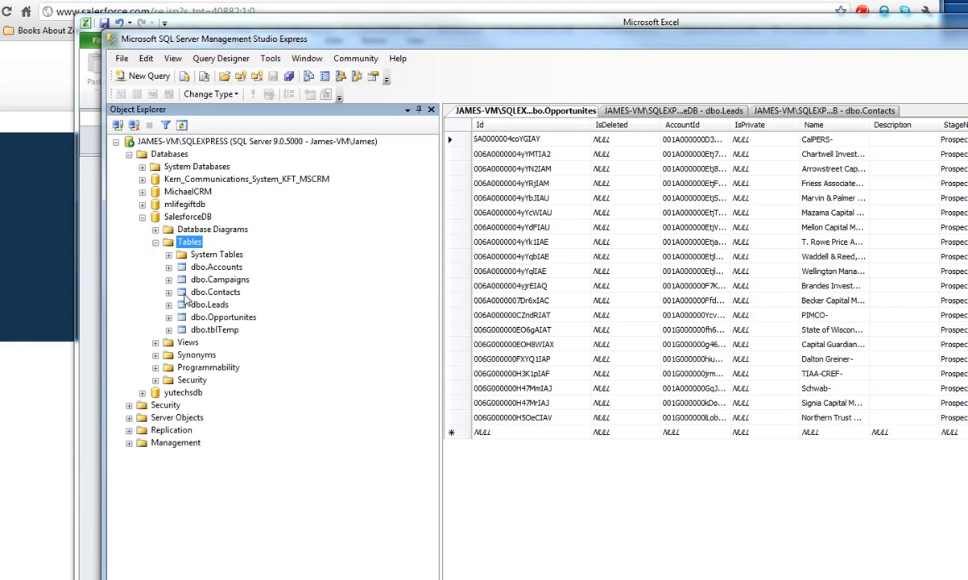
{"action": "left_click", "coordinate": [219, 268]}
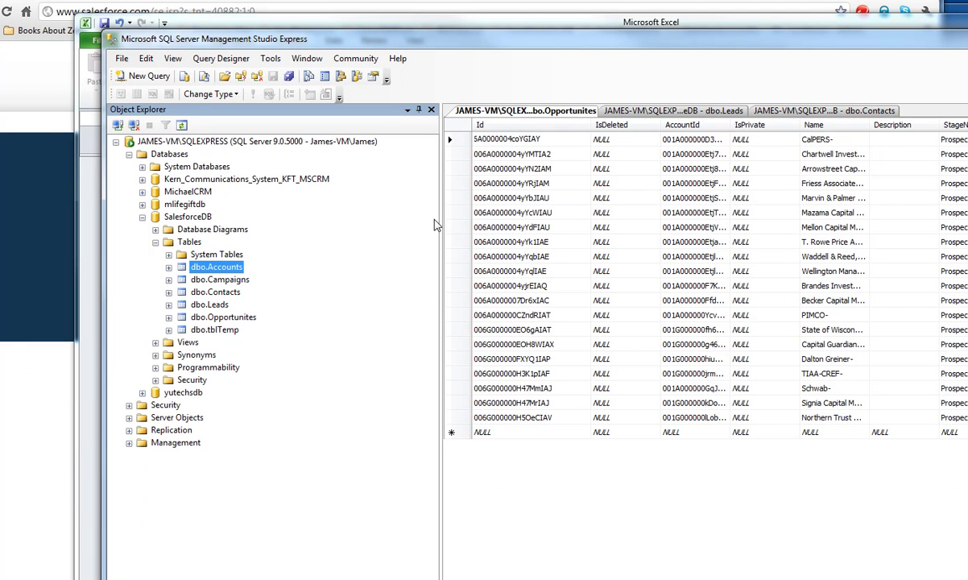
{"action": "left_click_drag", "start_coordinate": [577, 49], "coordinate": [465, 45]}
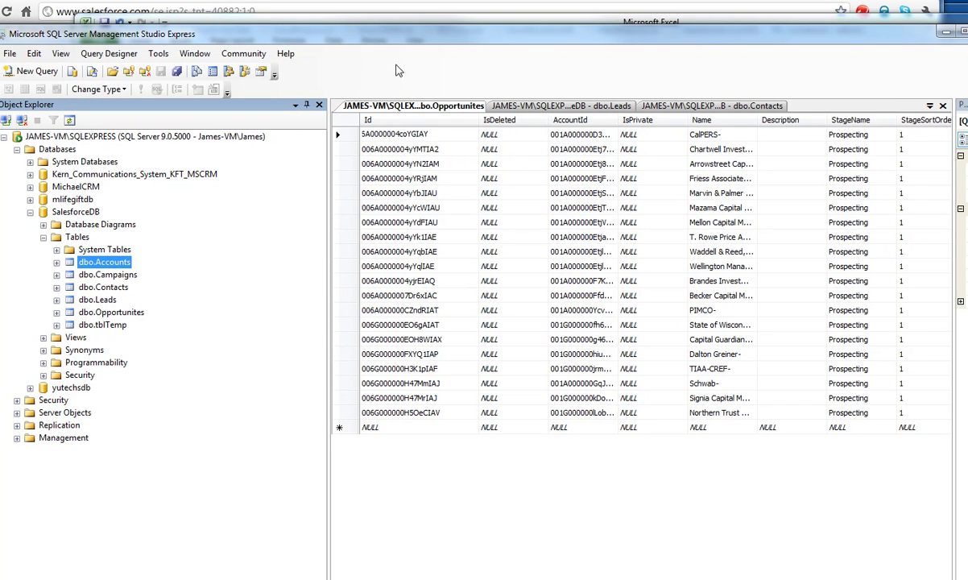
{"action": "mouse_move", "coordinate": [389, 39]}
{"action": "left_mouse_down"}
{"action": "mouse_move", "coordinate": [385, 27]}
{"action": "mouse_move", "coordinate": [397, 25]}
{"action": "left_mouse_up"}
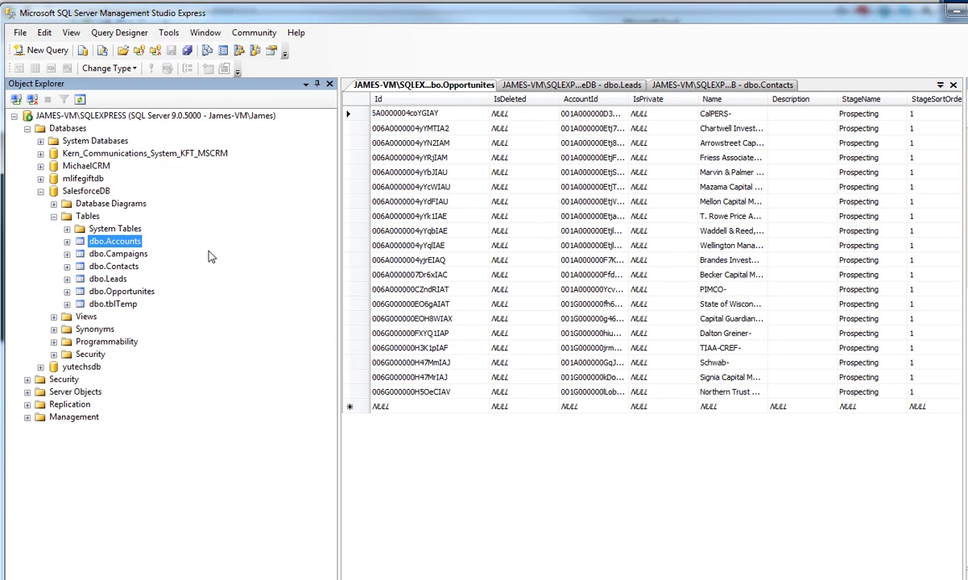
{"action": "left_click", "coordinate": [129, 267]}
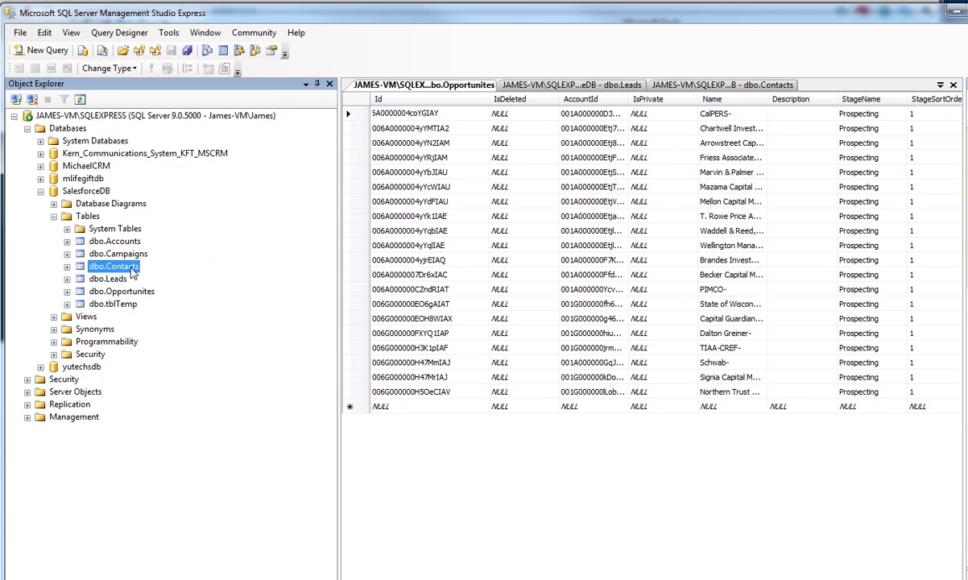
{"action": "left_click", "coordinate": [131, 244]}
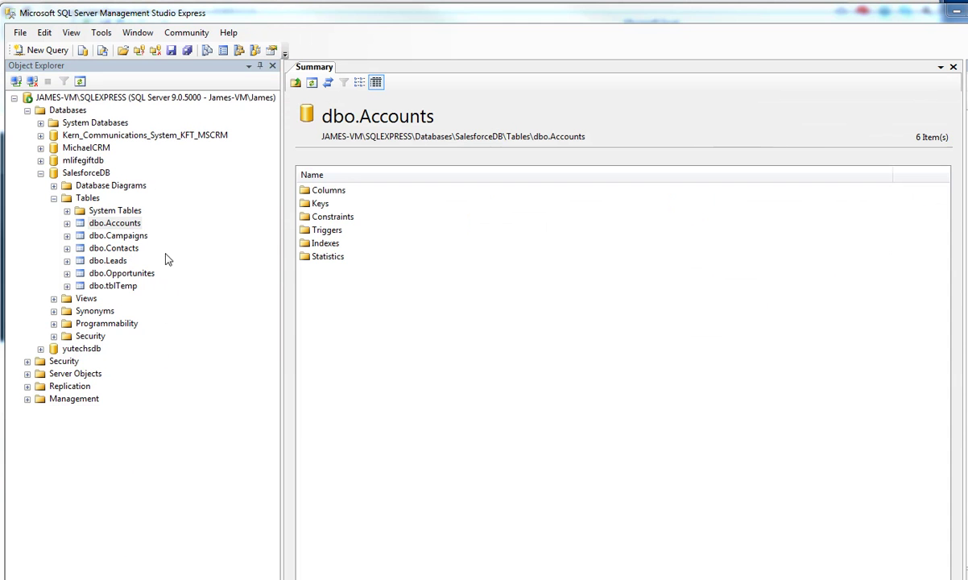
Create a new query on SalesforceDB and add the Accounts and Contacts tables to it in the Query Designer
{"action": "left_click", "coordinate": [44, 50]}
{"action": "right_click", "coordinate": [355, 132]}
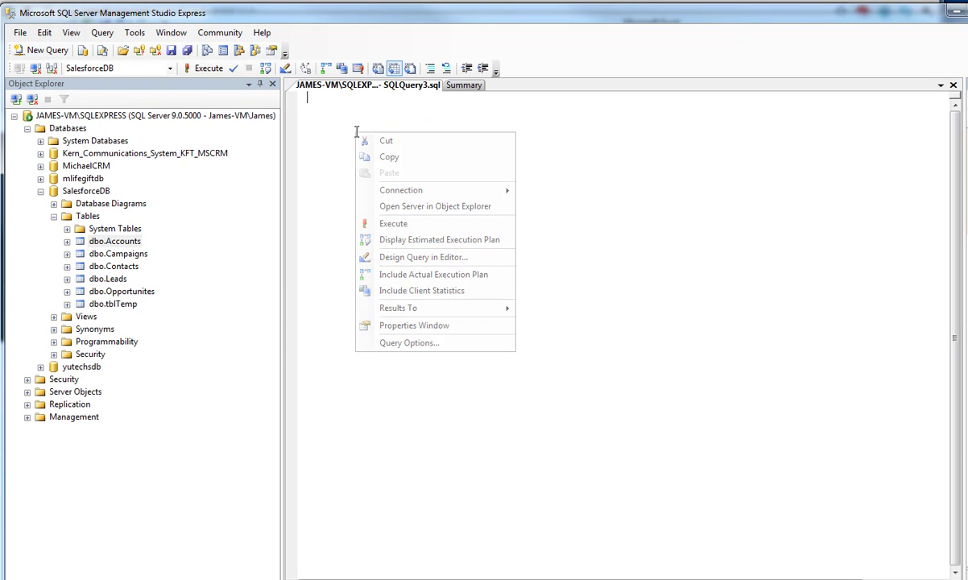
{"action": "left_click", "coordinate": [413, 259]}
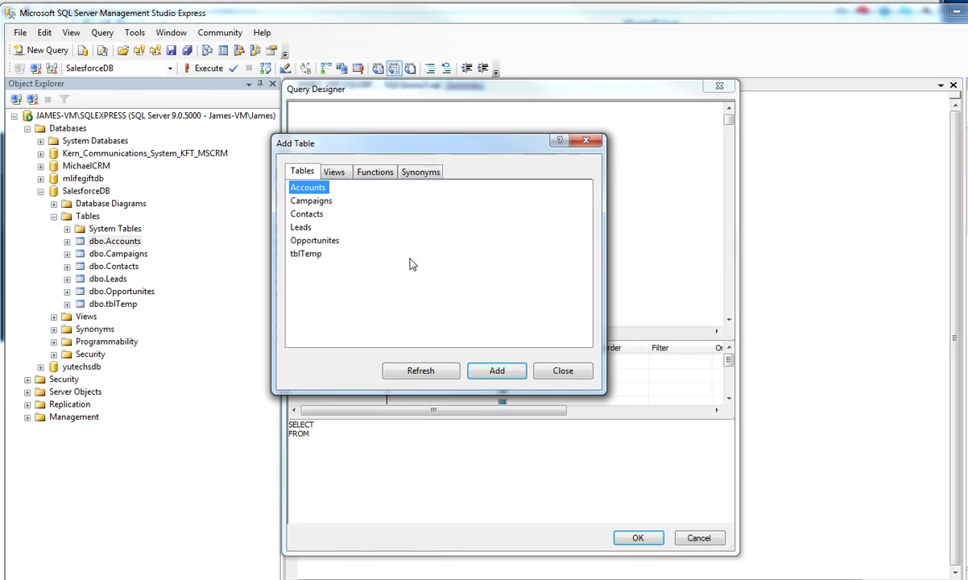
{"action": "left_click", "coordinate": [308, 214], "text": "ctrl"}
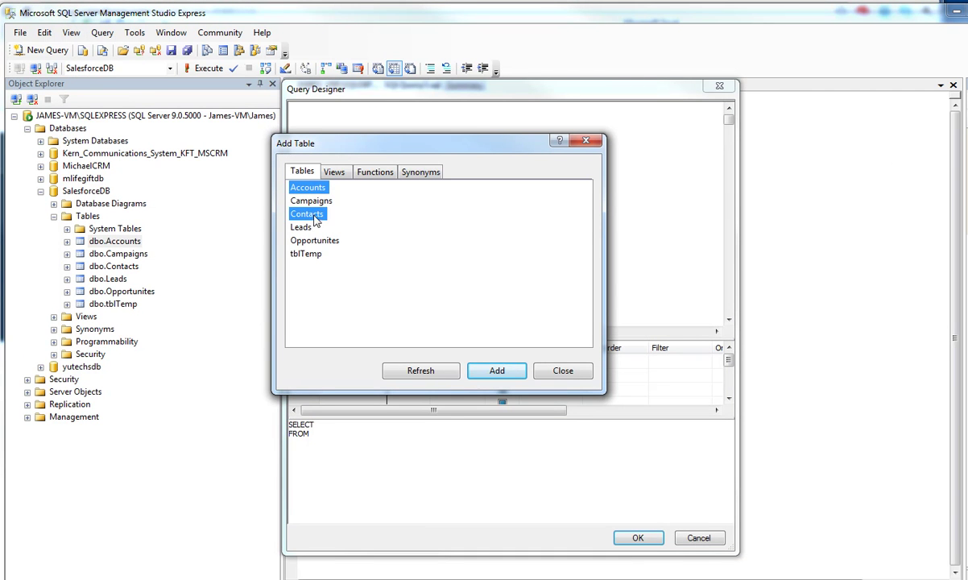
{"action": "left_click", "coordinate": [497, 370]}
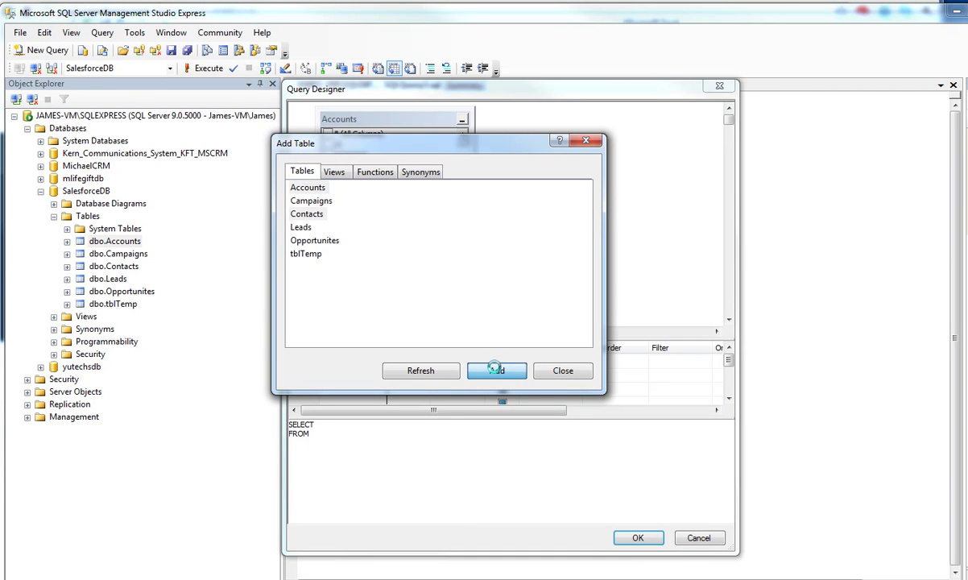
{"action": "left_click", "coordinate": [564, 371]}
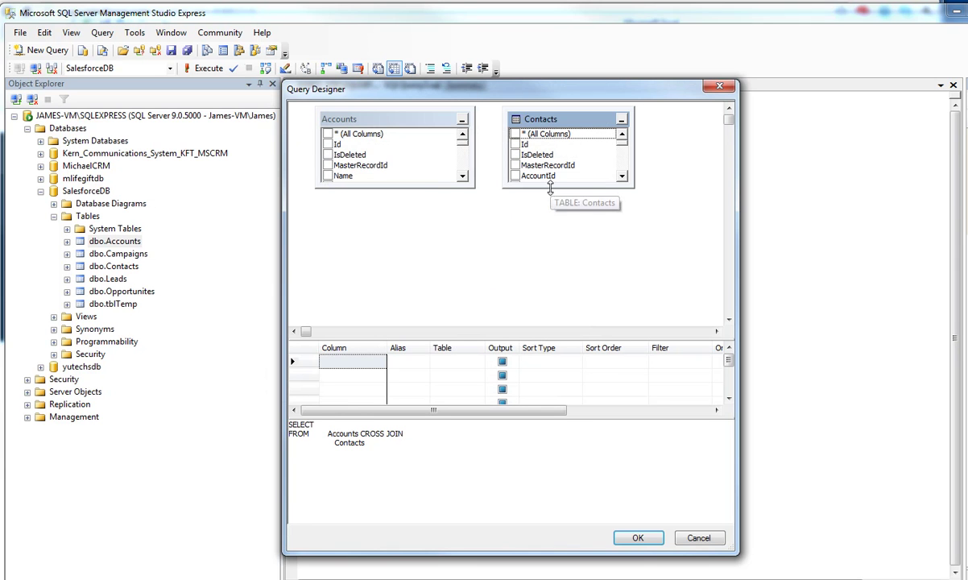
Enlarge the Contacts and Accounts table boxes in the Query Designer so that more of their columns are listed
{"action": "left_click_drag", "start_coordinate": [520, 187], "coordinate": [519, 256]}
{"action": "left_click_drag", "start_coordinate": [417, 186], "coordinate": [418, 265]}
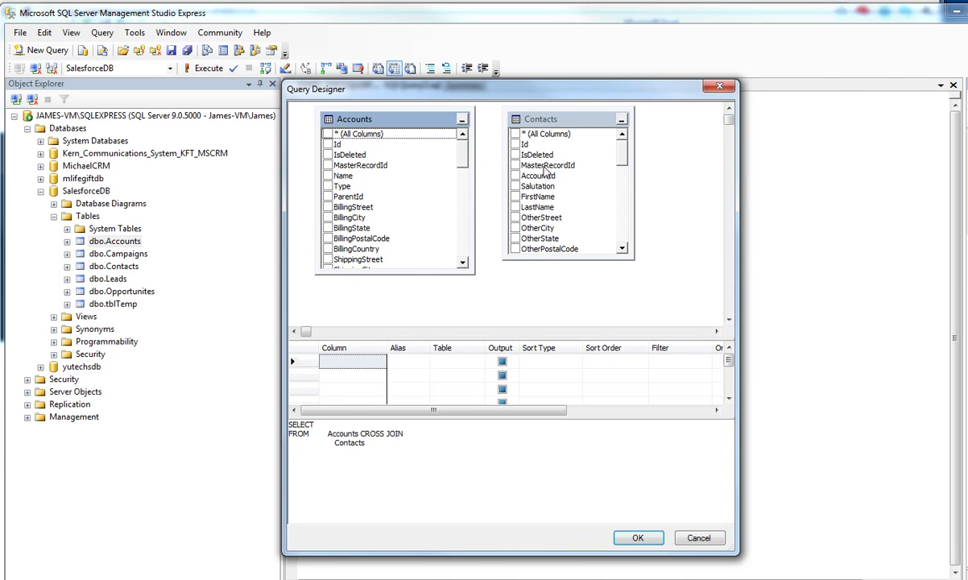
{"action": "scroll", "coordinate": [622, 153], "scroll_direction": "down", "scroll_amount": 1}
{"action": "scroll", "coordinate": [622, 153], "scroll_direction": "down", "scroll_amount": 1}
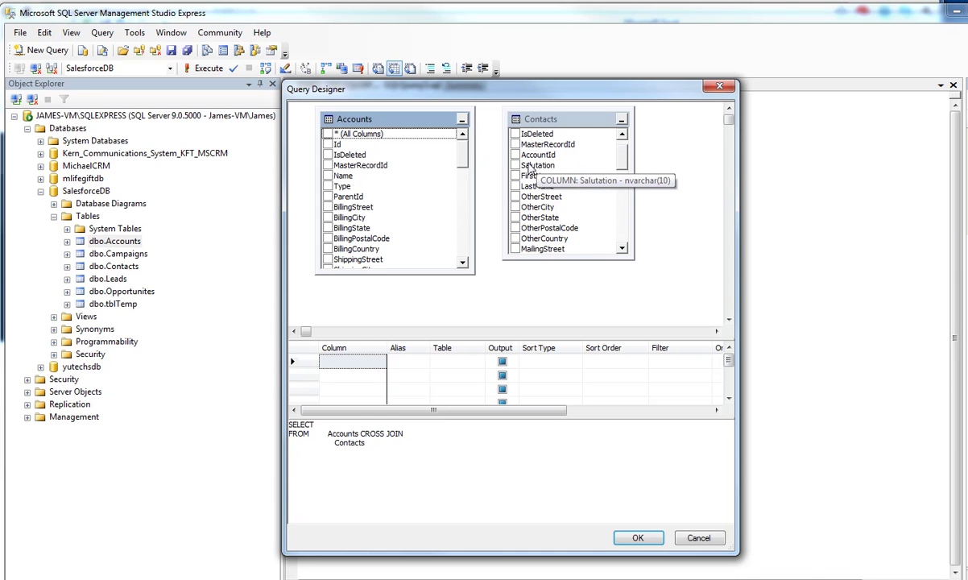
Join Contacts AccountId to Accounts Id, output Accounts Id and Name with Contacts FirstName, LastName, OtherStreet, OtherCity and OtherState, and accept the query design
{"action": "left_click", "coordinate": [515, 154]}
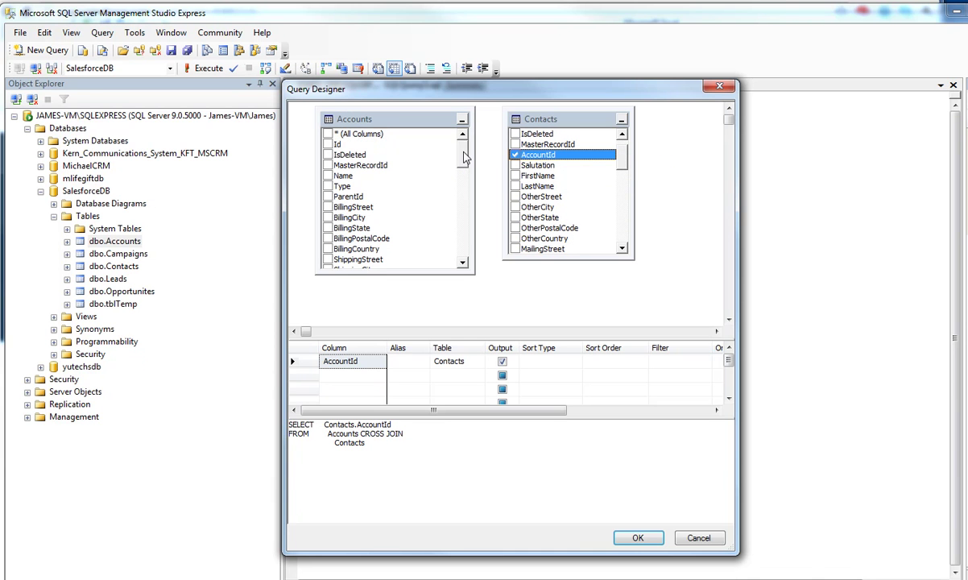
{"action": "scroll", "coordinate": [460, 155], "scroll_direction": "down", "scroll_amount": 2}
{"action": "scroll", "coordinate": [464, 155], "scroll_direction": "up", "scroll_amount": 2}
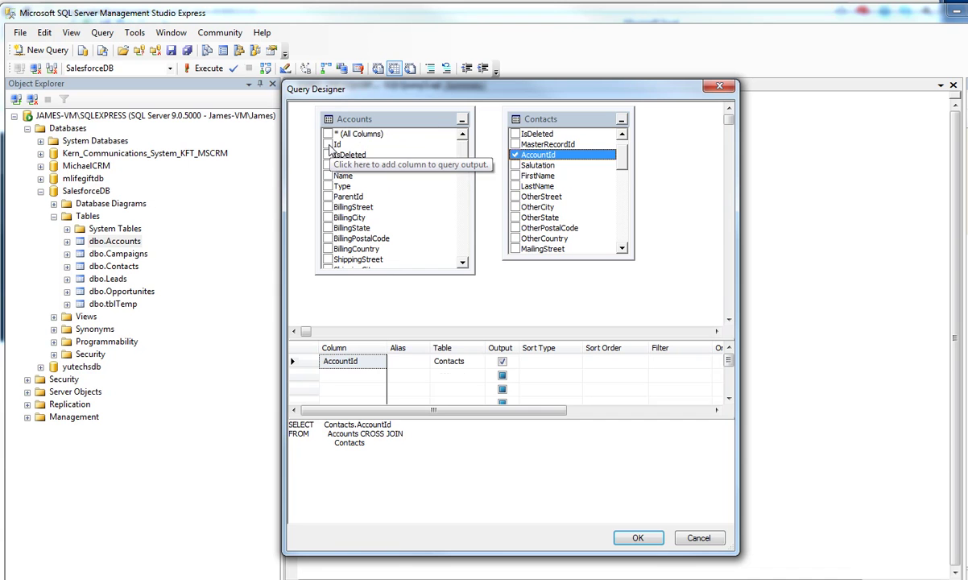
{"action": "left_click", "coordinate": [327, 145]}
{"action": "left_click", "coordinate": [514, 156]}
{"action": "left_click_drag", "start_coordinate": [535, 155], "coordinate": [456, 144]}
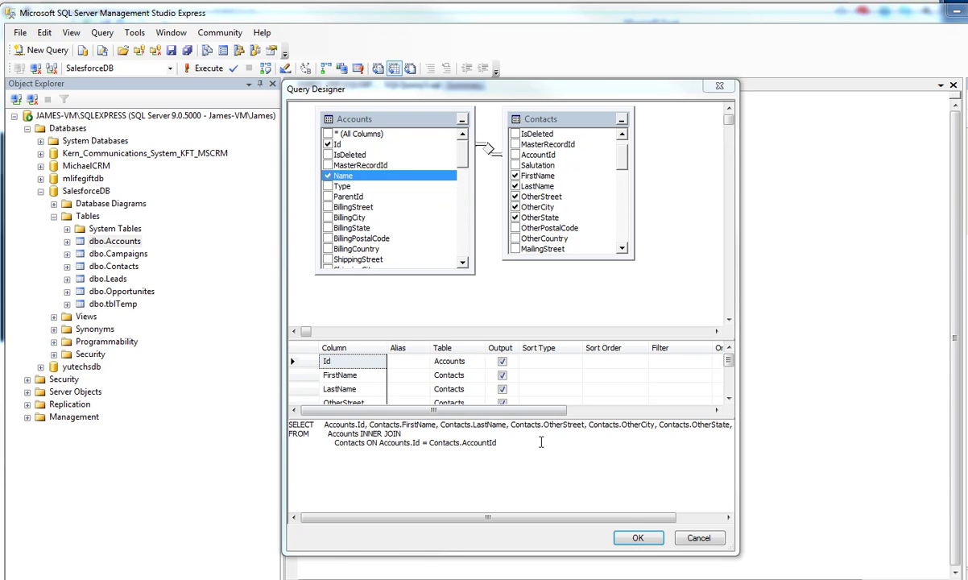
{"action": "left_click", "coordinate": [636, 537]}
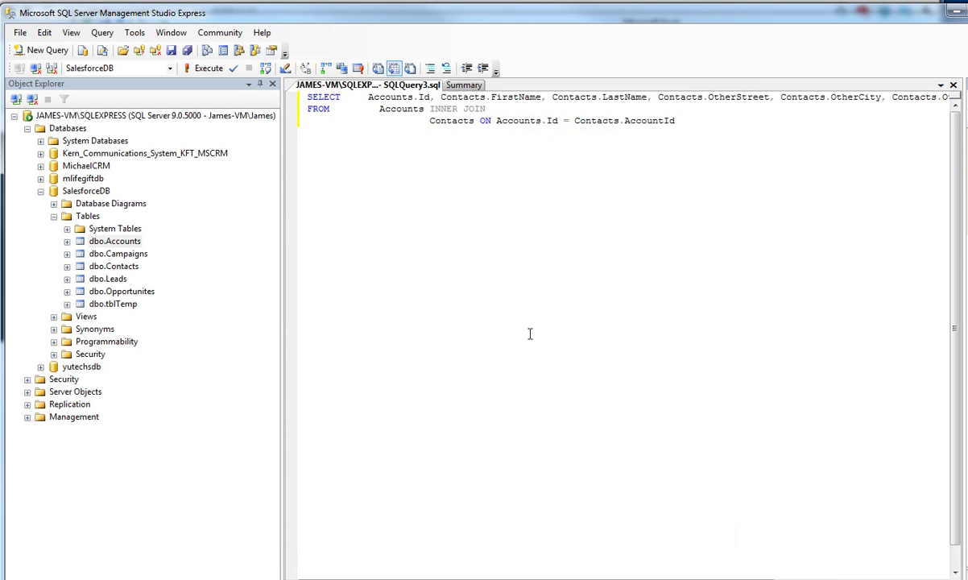
Execute the whole Accounts–Contacts join query and widen the Id and Name columns of its results
{"action": "left_click_drag", "start_coordinate": [691, 123], "coordinate": [260, 102]}
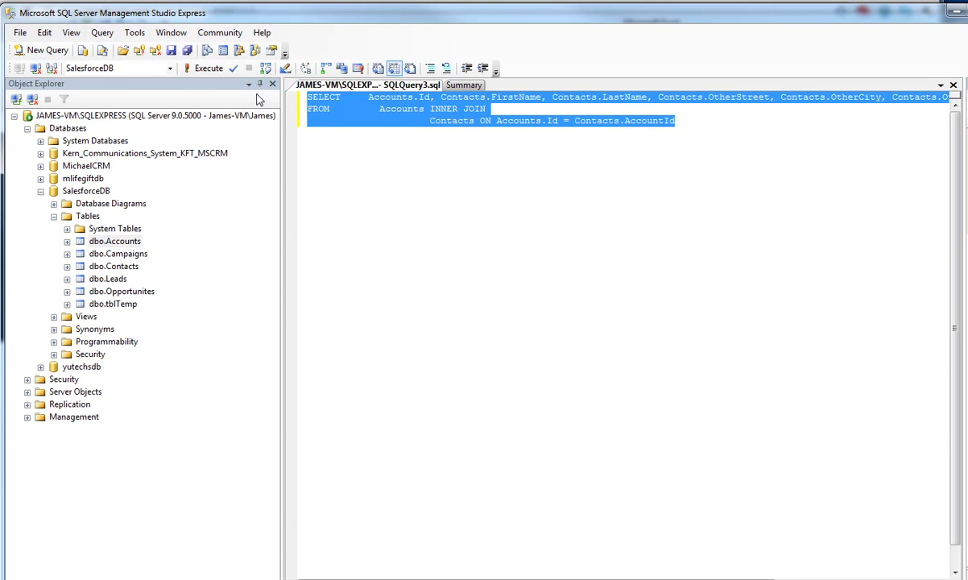
{"action": "left_click", "coordinate": [205, 68]}
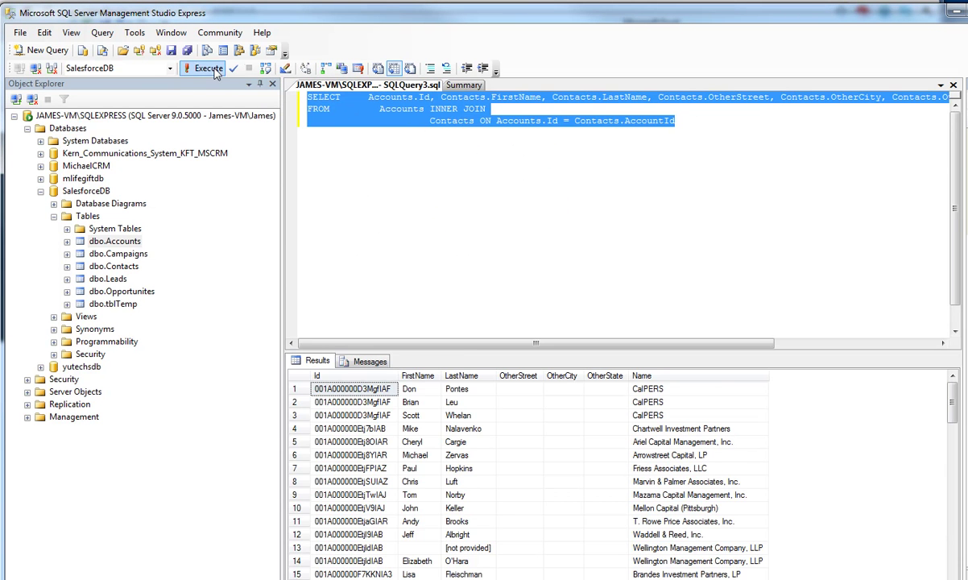
{"action": "left_click_drag", "start_coordinate": [396, 372], "coordinate": [427, 373]}
{"action": "left_click_drag", "start_coordinate": [798, 376], "coordinate": [833, 375]}
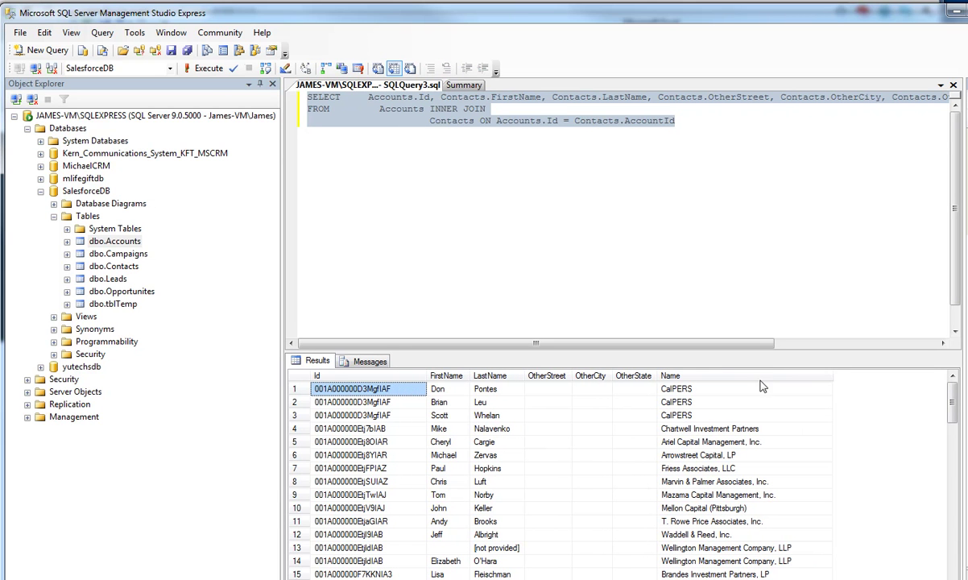
Examine the FirstName, LastName and account Name columns in the joined query results
{"action": "left_click", "coordinate": [452, 375]}
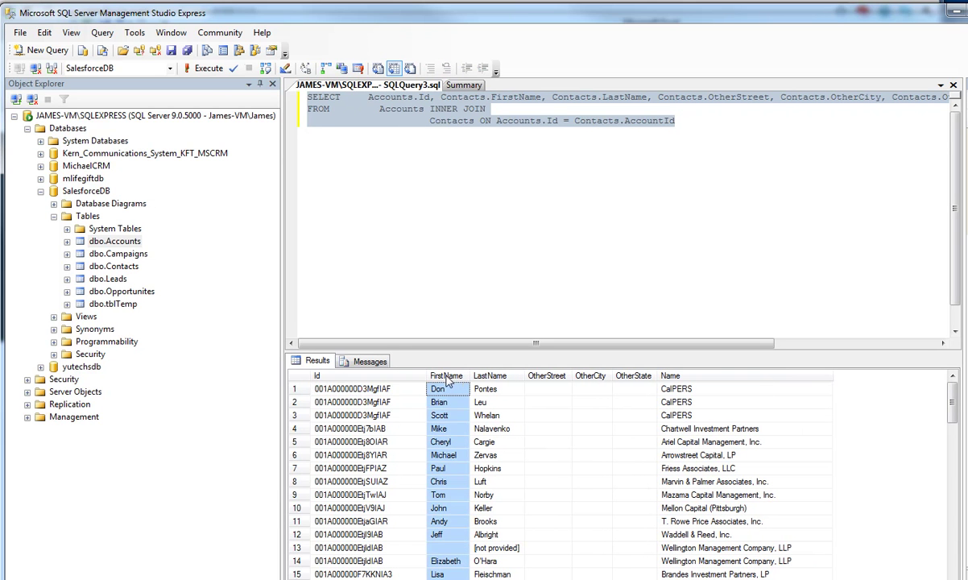
{"action": "left_click", "coordinate": [487, 376]}
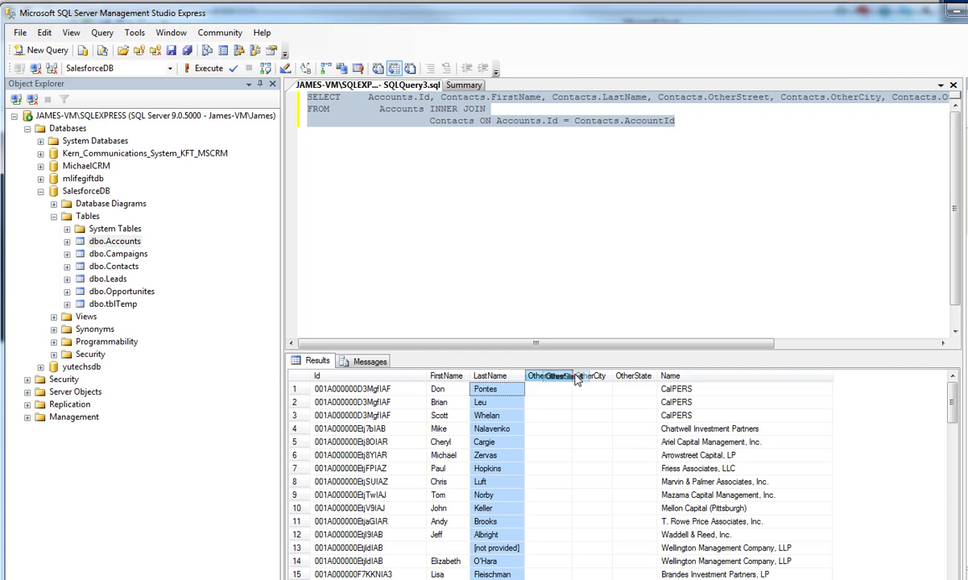
{"action": "left_click", "coordinate": [681, 377]}
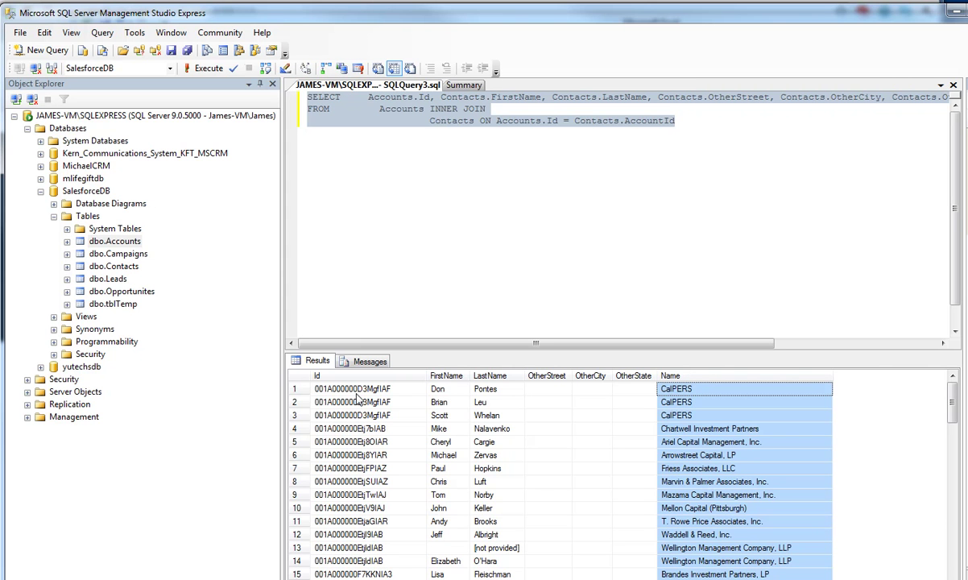
Select all rows of the query results and copy them to the clipboard
{"action": "left_click", "coordinate": [317, 389]}
{"action": "left_click", "coordinate": [304, 390]}
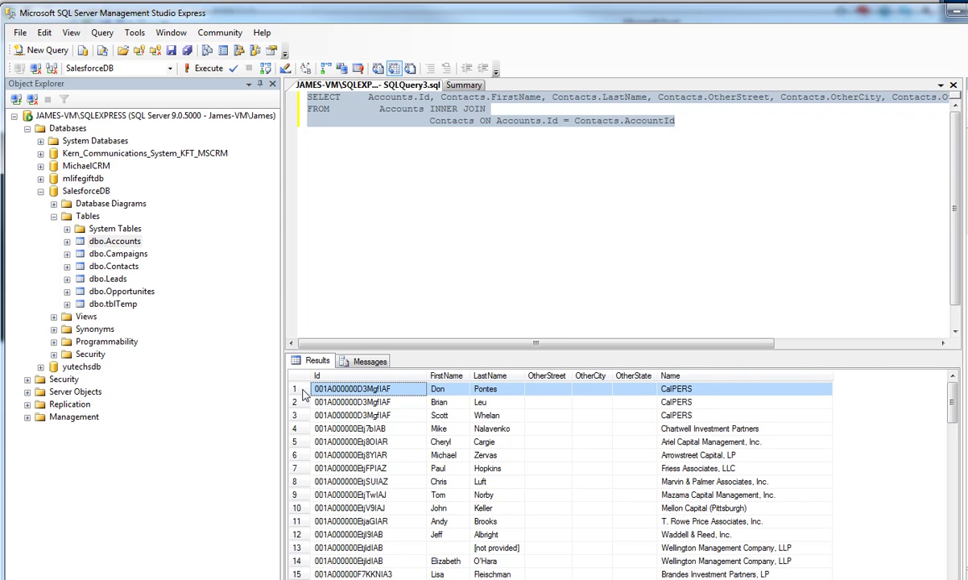
{"action": "right_click", "coordinate": [305, 393]}
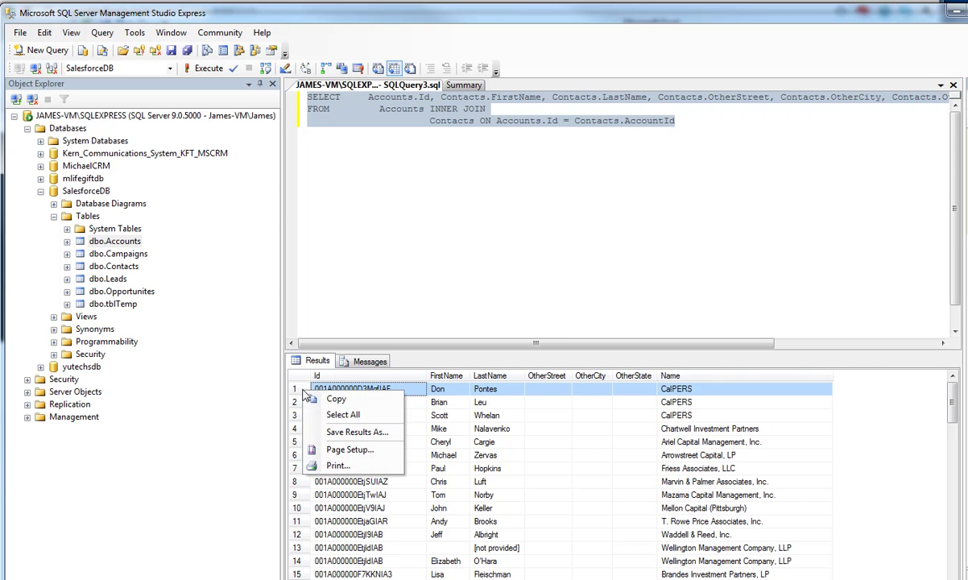
{"action": "left_click", "coordinate": [343, 414]}
{"action": "right_click", "coordinate": [330, 408]}
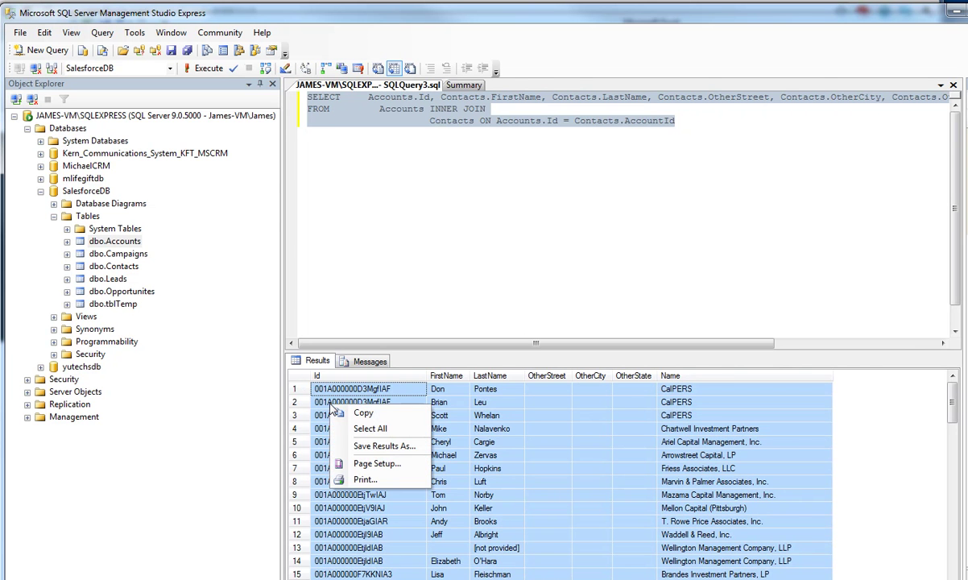
{"action": "left_click", "coordinate": [334, 413]}
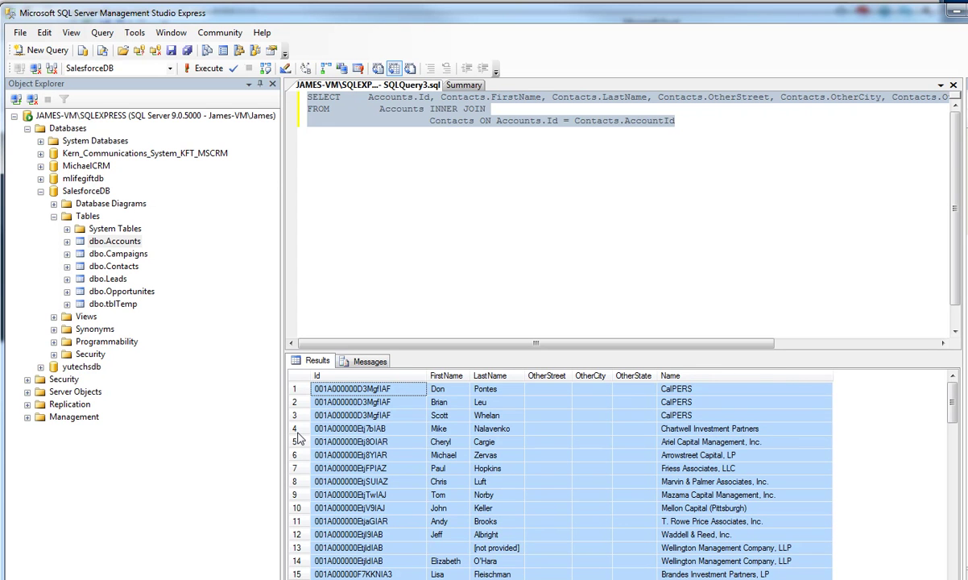